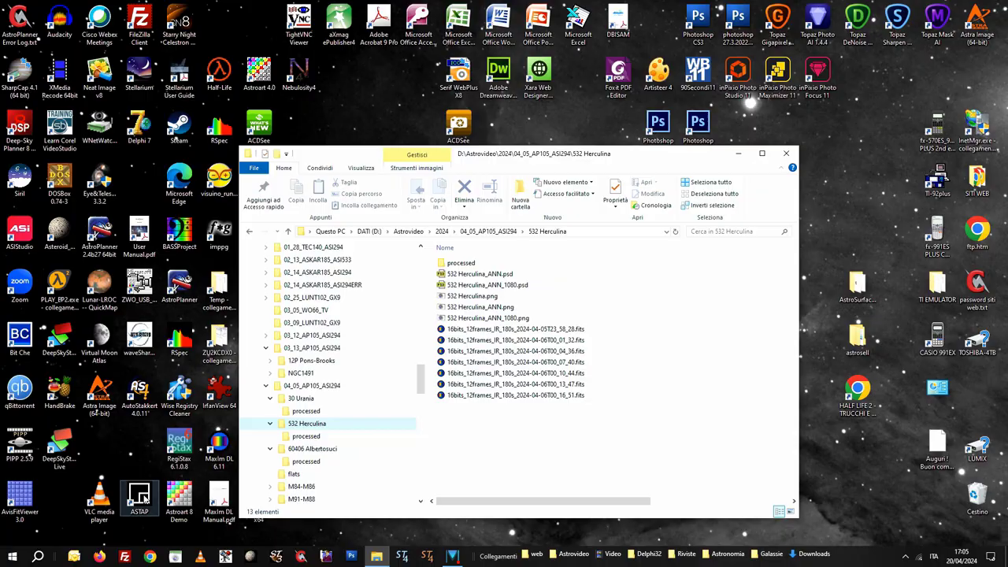
Step: Launch ASTAP and open the file selection for the light frames to stack
left_click(143, 497)
double_click(143, 496)
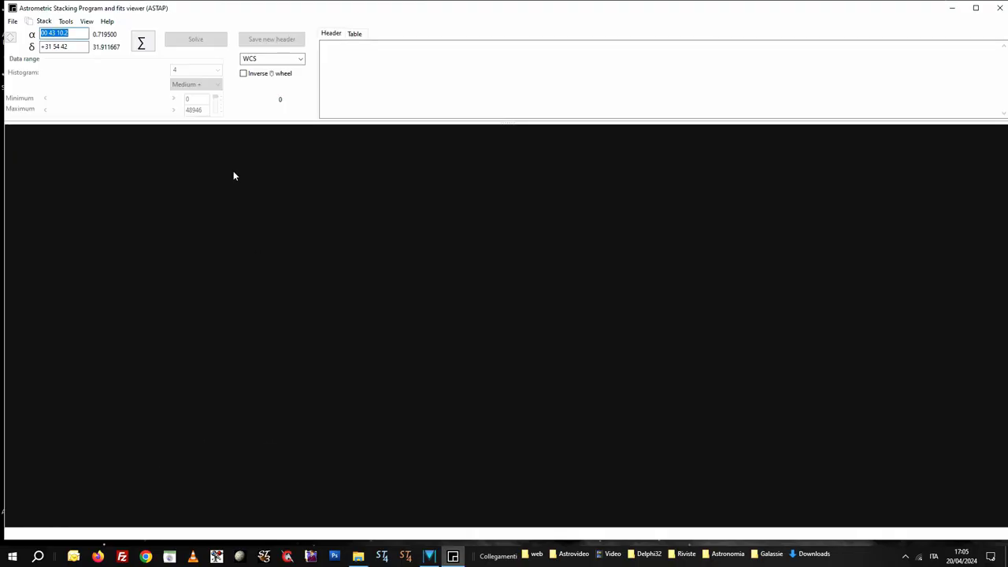
left_click(142, 45)
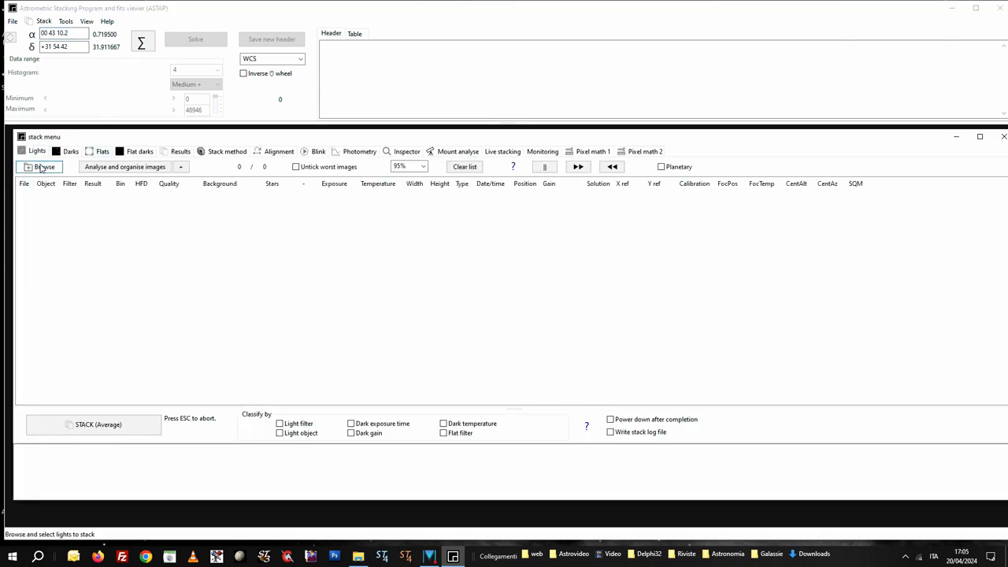
left_click(41, 168)
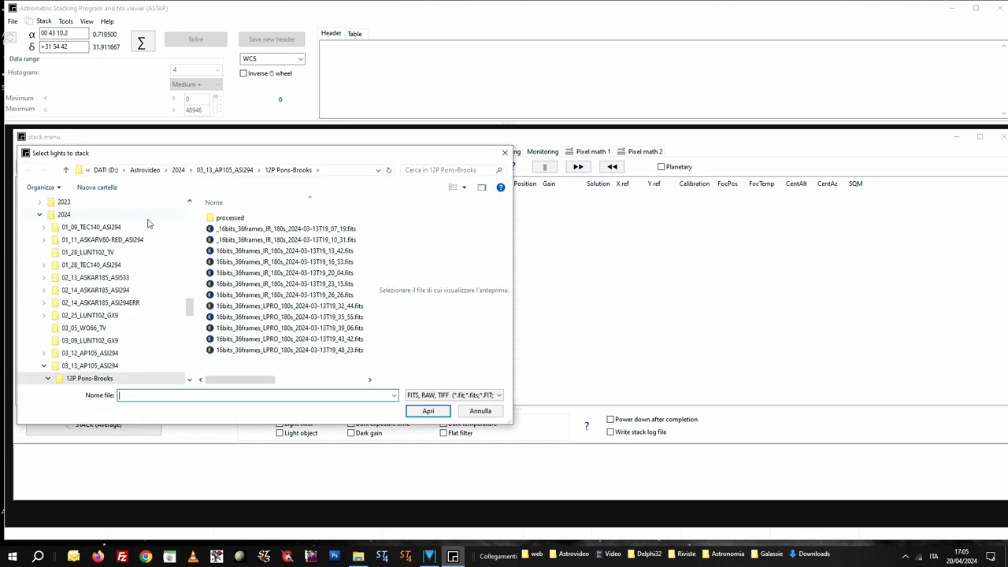
Step: Switch to File Explorer and copy the folder path D:\Astrovideo\2024\04_05_AP105_ASI294\532 Herculina
left_click(358, 556)
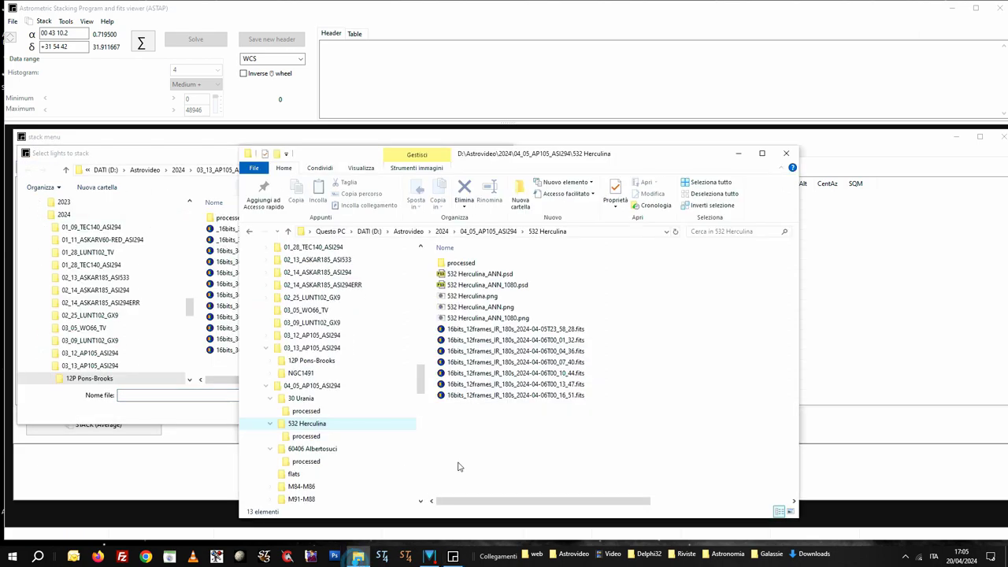
left_click(590, 232)
key("ctrl+c")
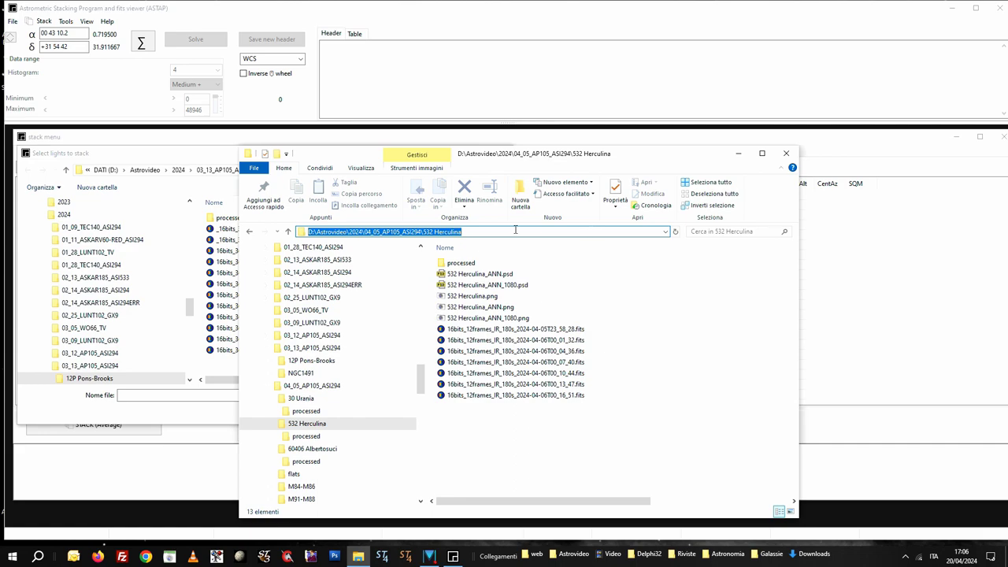
right_click(429, 233)
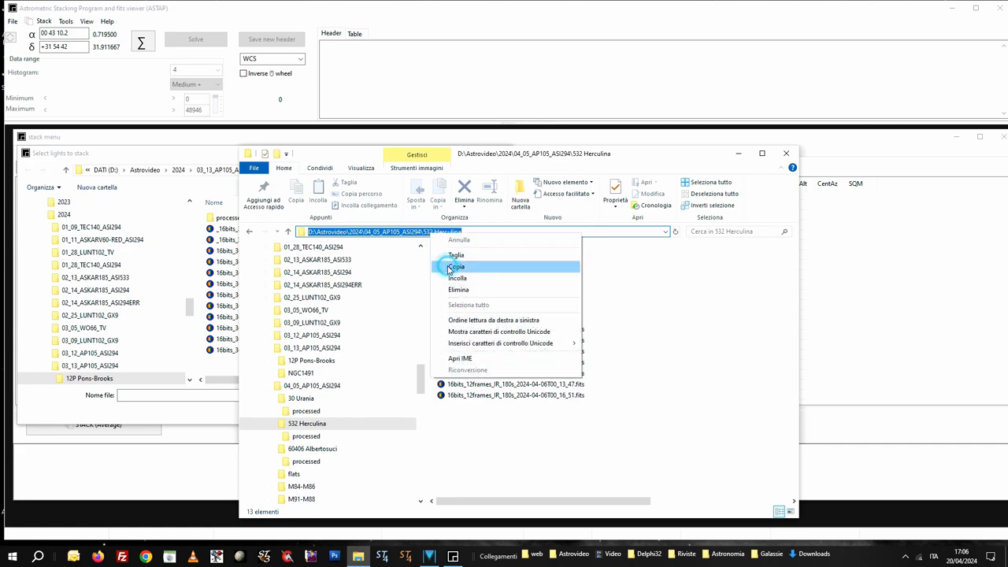
left_click(445, 265)
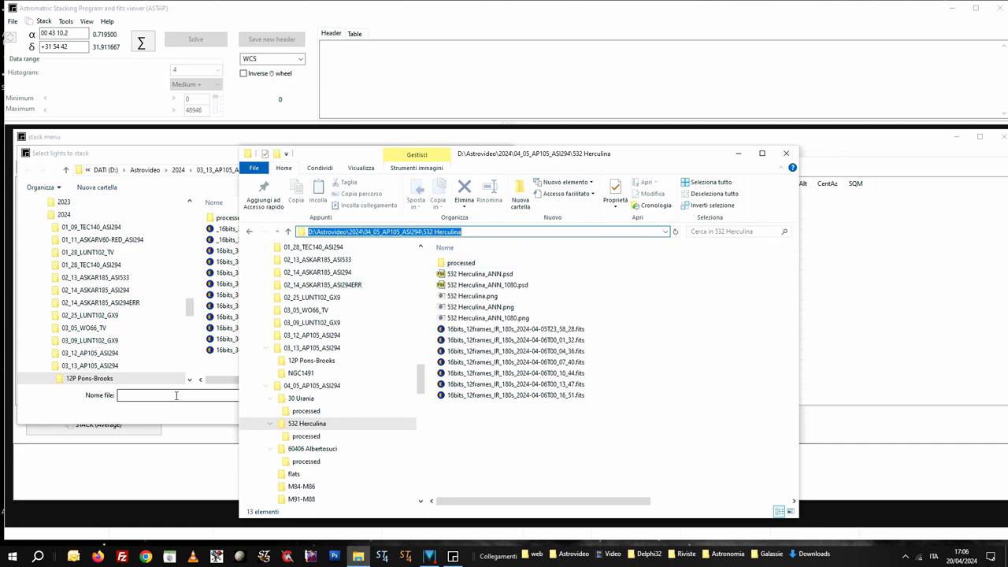
Step: Go to the copied 532 Herculina folder path in ASTAP's light frame selection dialog
left_click(174, 395)
left_click(349, 169)
right_click(343, 171)
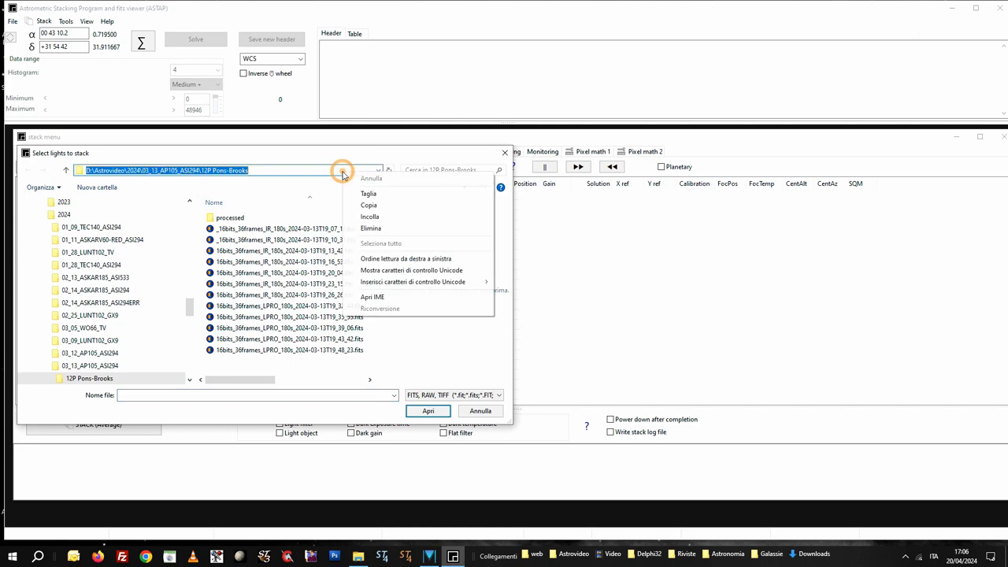
left_click(369, 217)
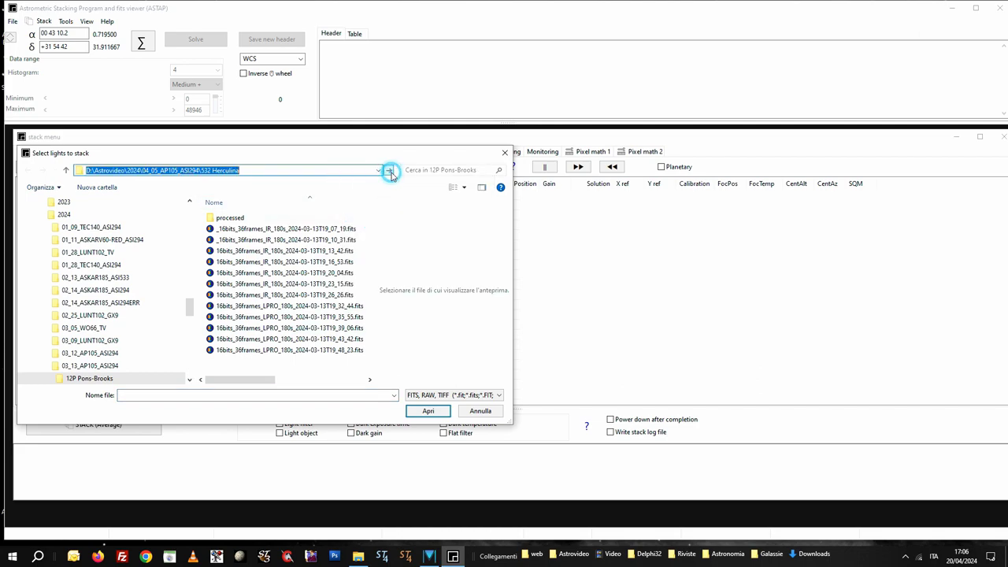
left_click(388, 170)
double_click(281, 203)
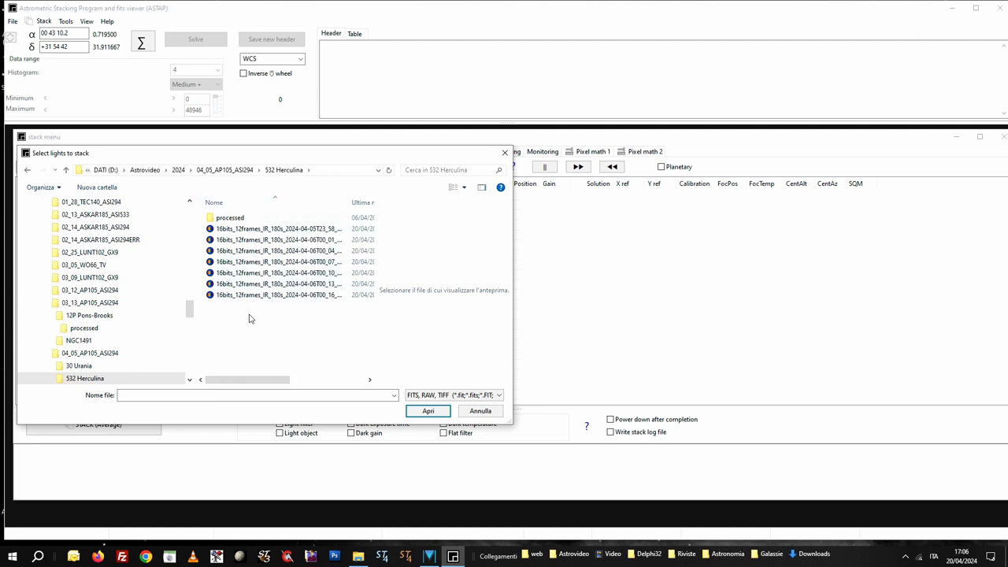
Step: Load all seven 16bits_12frames_IR_180s FITS files from the 532 Herculina folder as light frames
left_click_drag(253, 307, 265, 261)
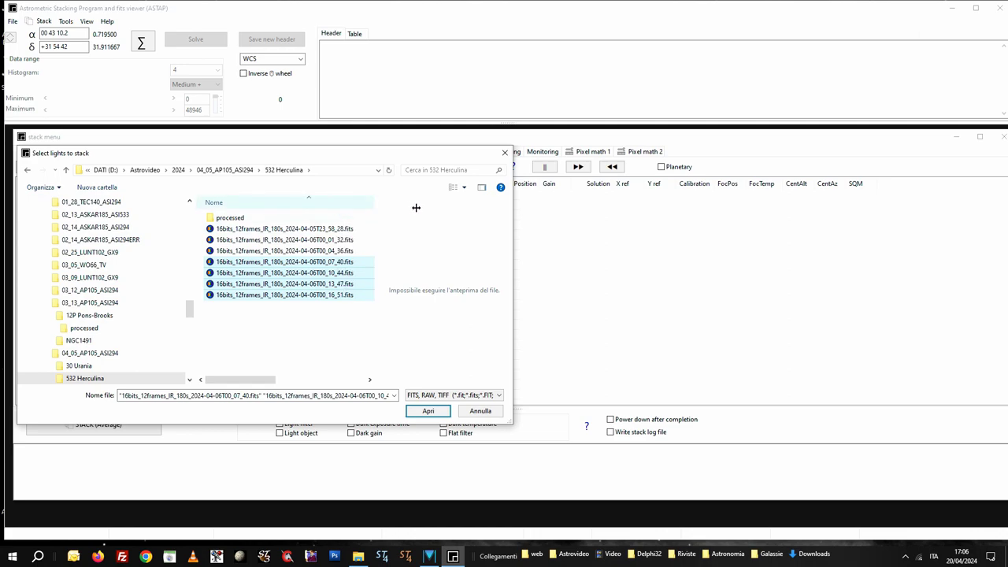
left_click_drag(415, 207, 436, 232)
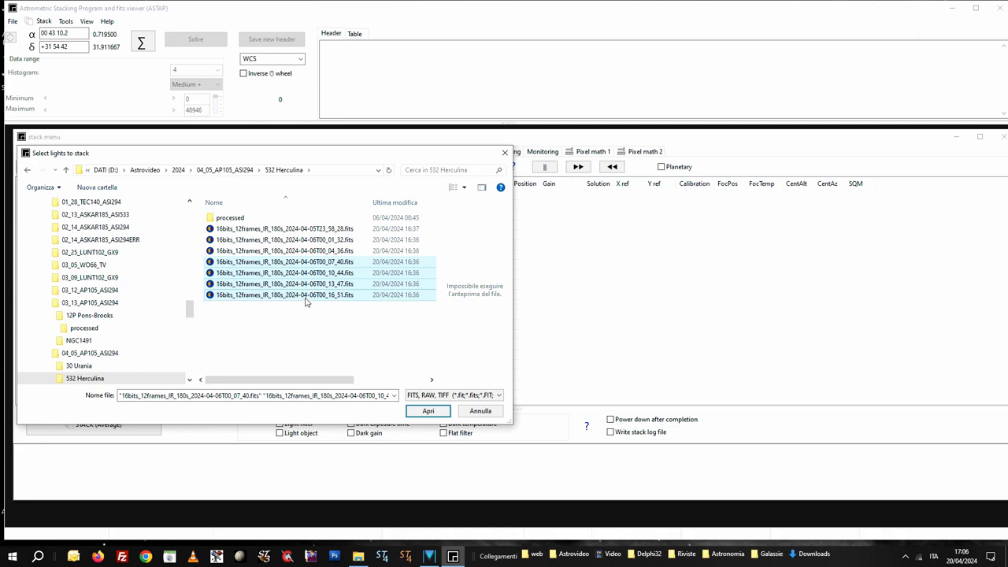
left_click(307, 327)
left_click_drag(307, 328, 305, 226)
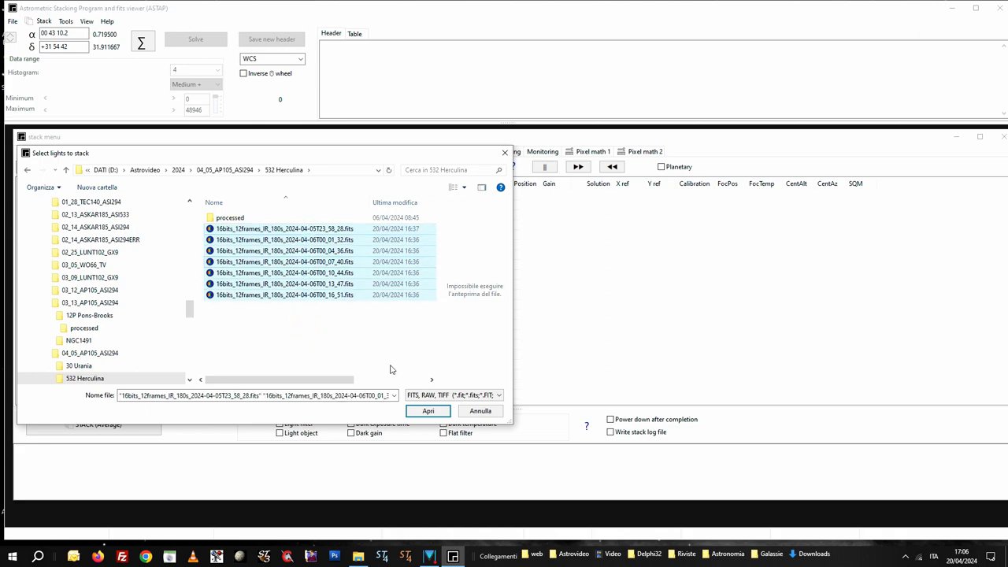
left_click(425, 410)
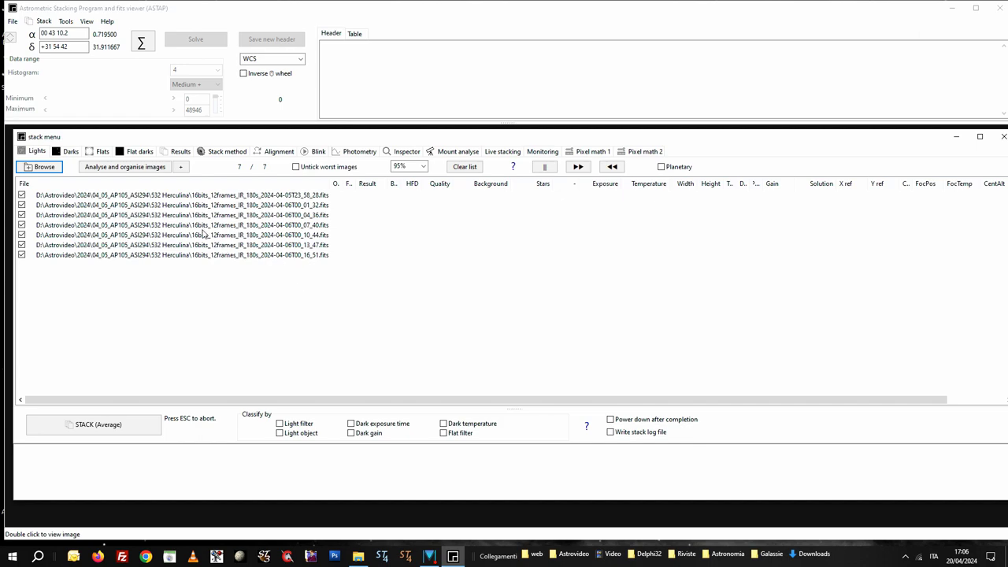
Step: Choose Ephemeris alignment and analyse the selected light frame for objects to align on
left_click(233, 155)
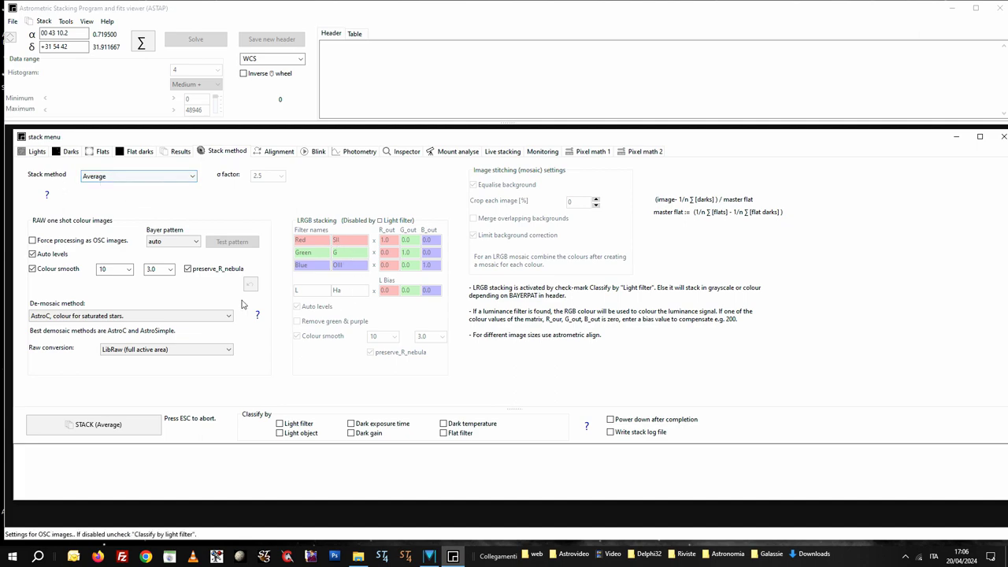
left_click(275, 152)
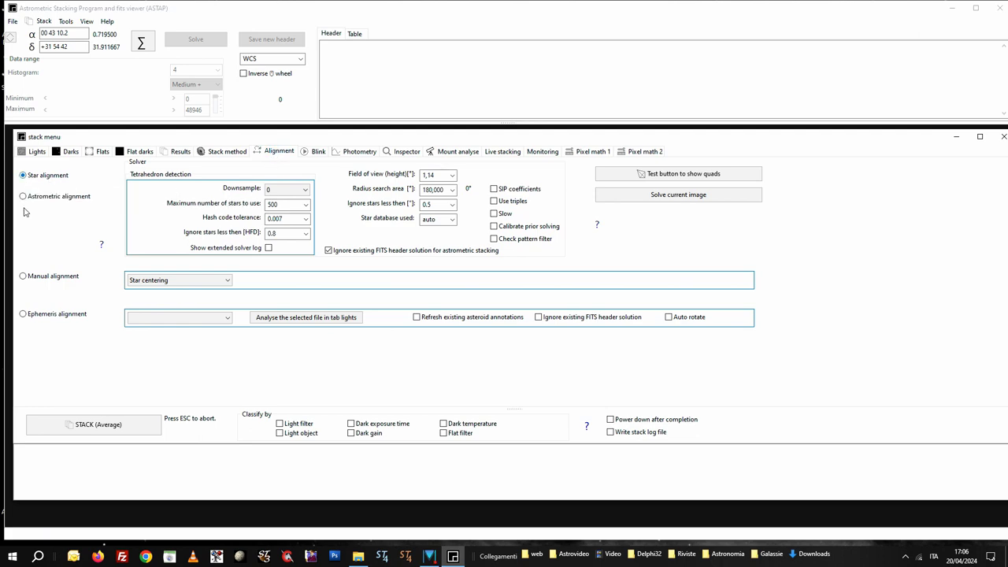
left_click(23, 315)
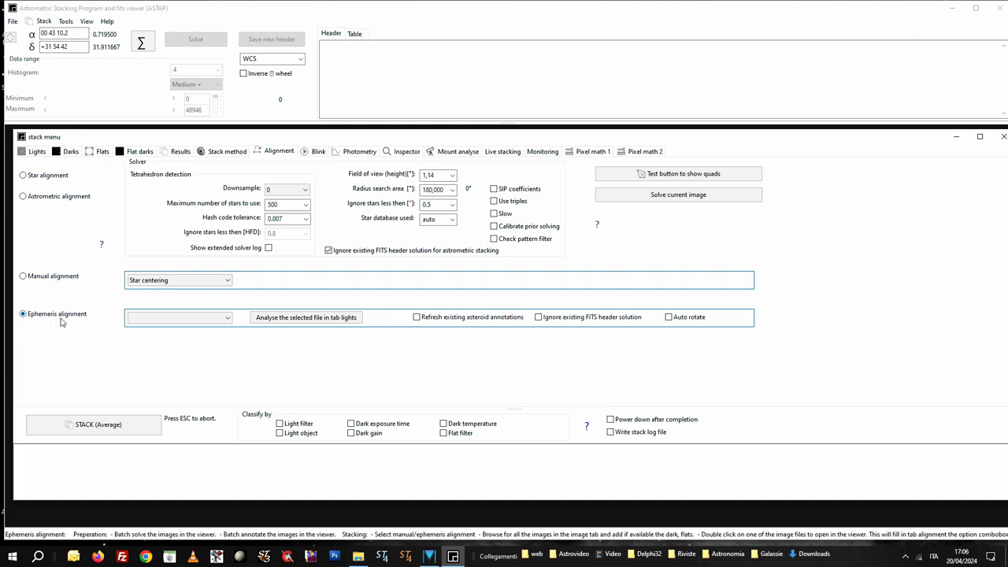
mouse_move(61, 320)
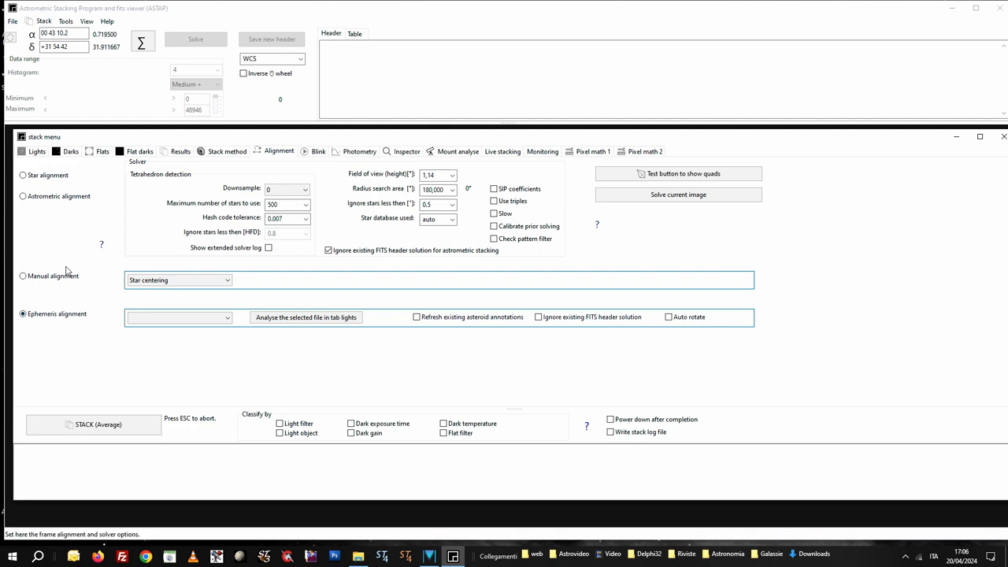
left_click(307, 319)
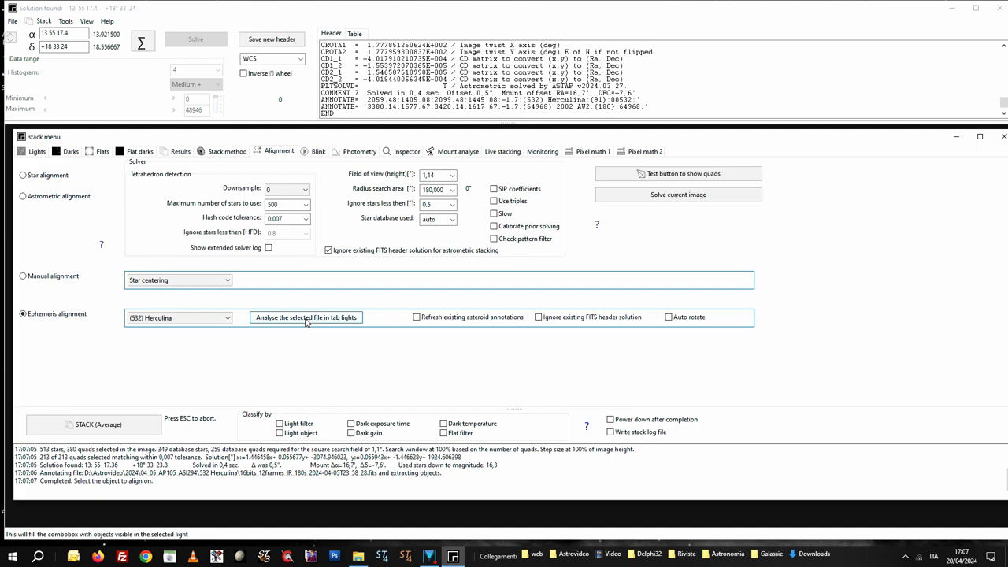
left_click(303, 323)
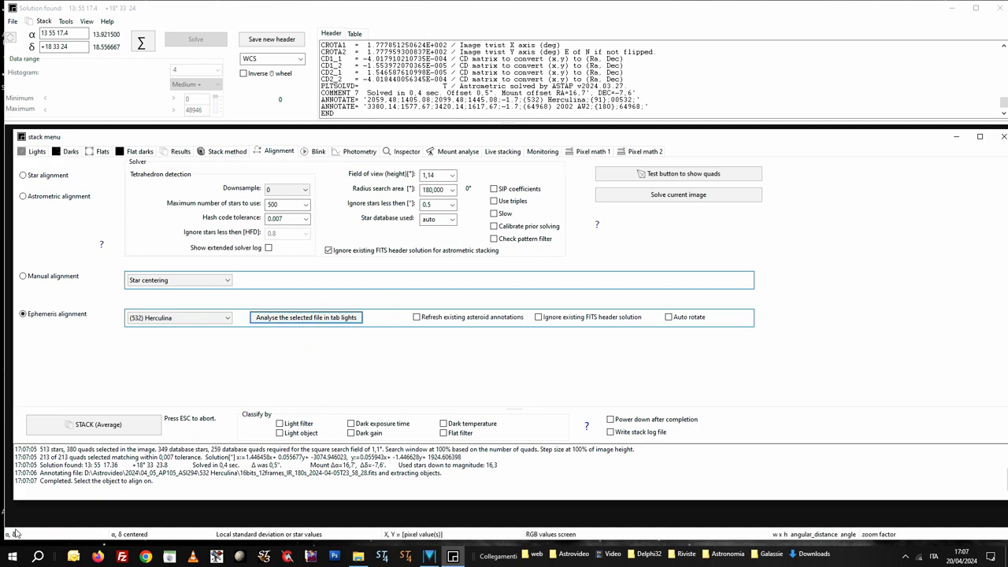
Step: Keep (532) Herculina as the alignment object and stack the light frames with the Average method
left_click(228, 319)
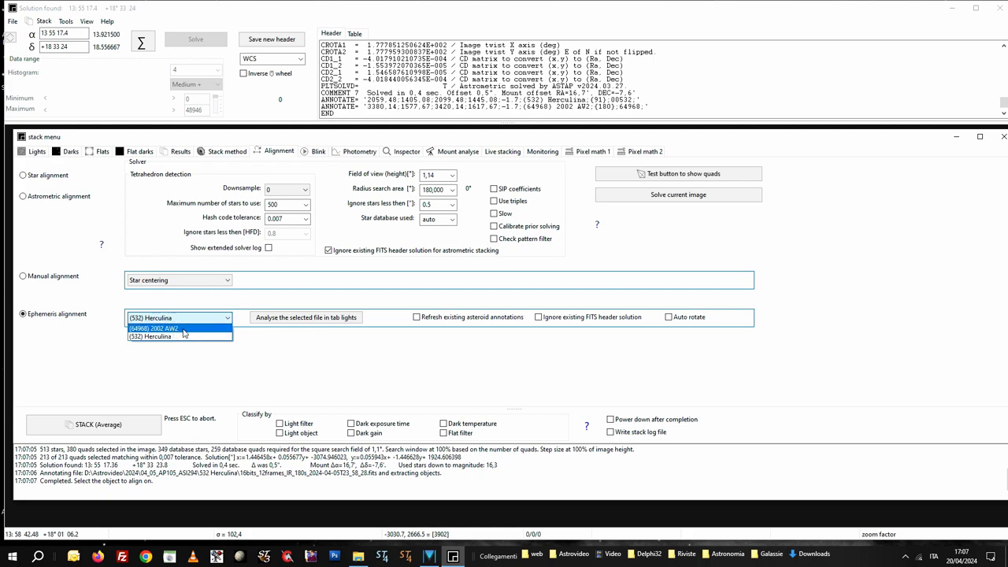
left_click(289, 360)
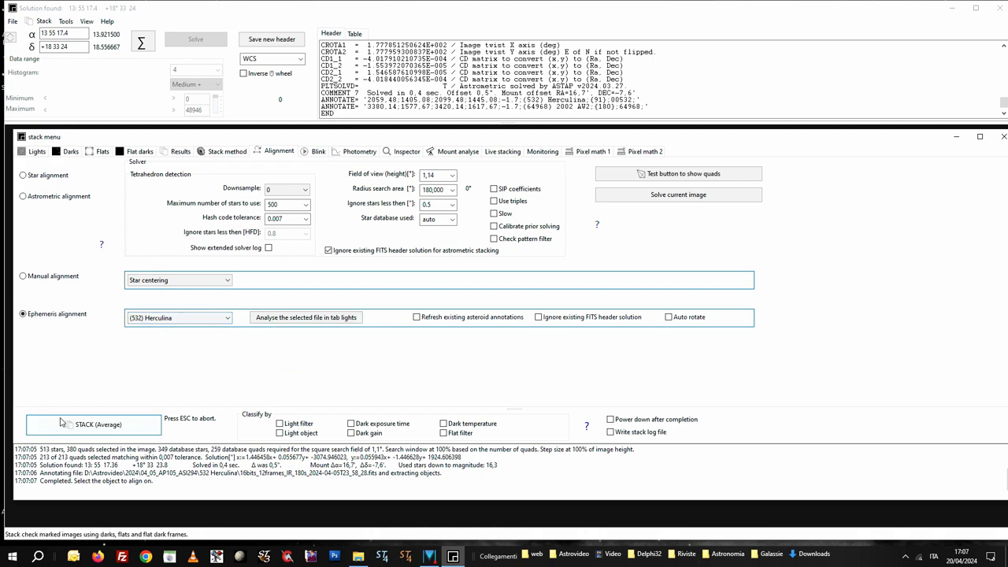
left_click(92, 426)
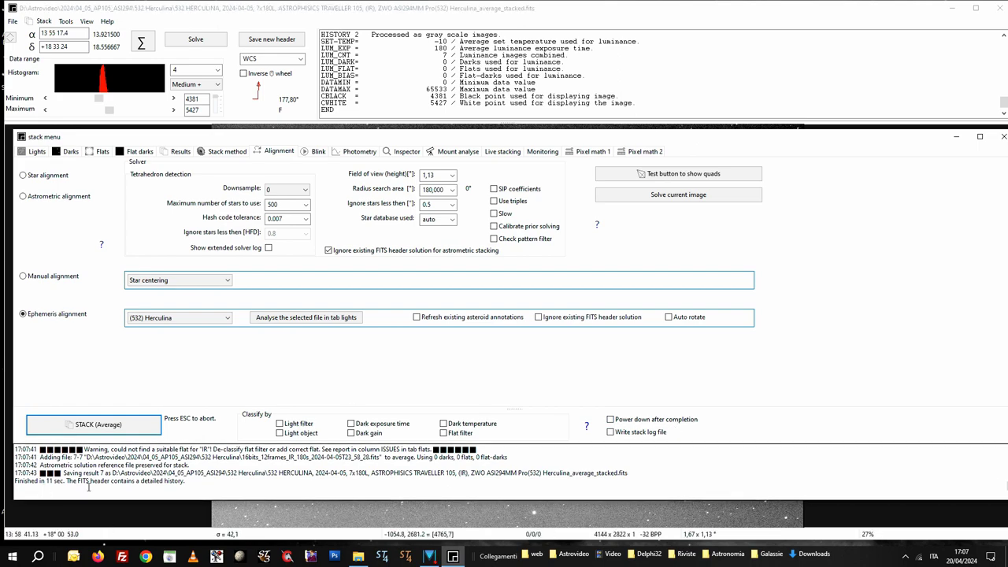
Step: Close the stack menu and examine the annotated asteroids and star trails in the stacked image
left_click(1003, 136)
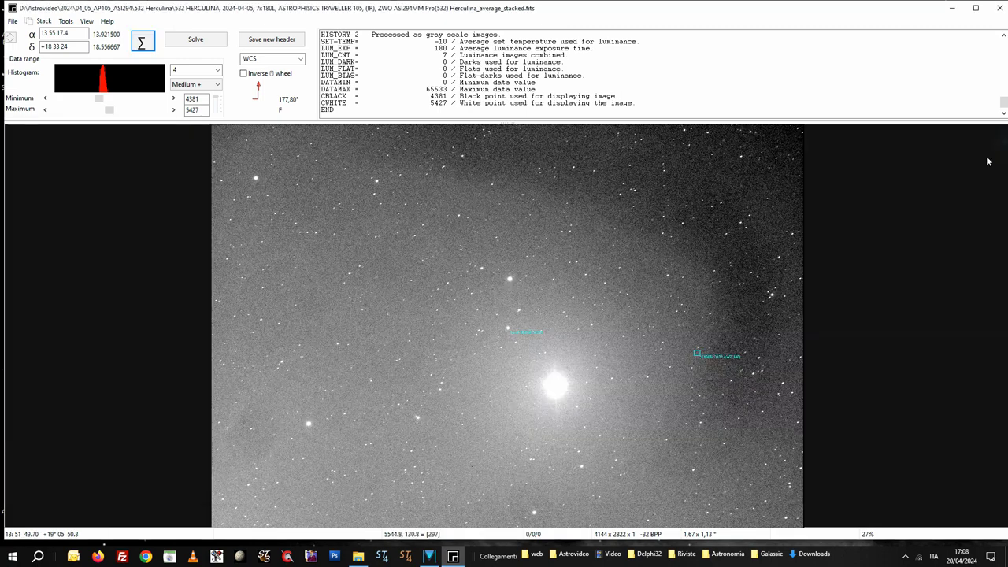
scroll(565, 299, "up", 2)
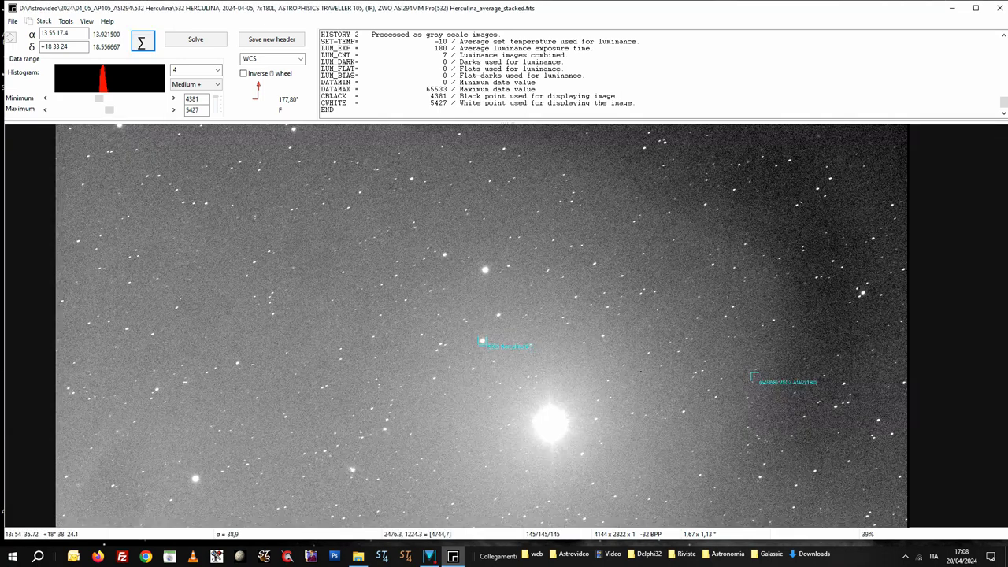
scroll(479, 292, "up", 2)
left_click_drag(602, 365, 472, 251)
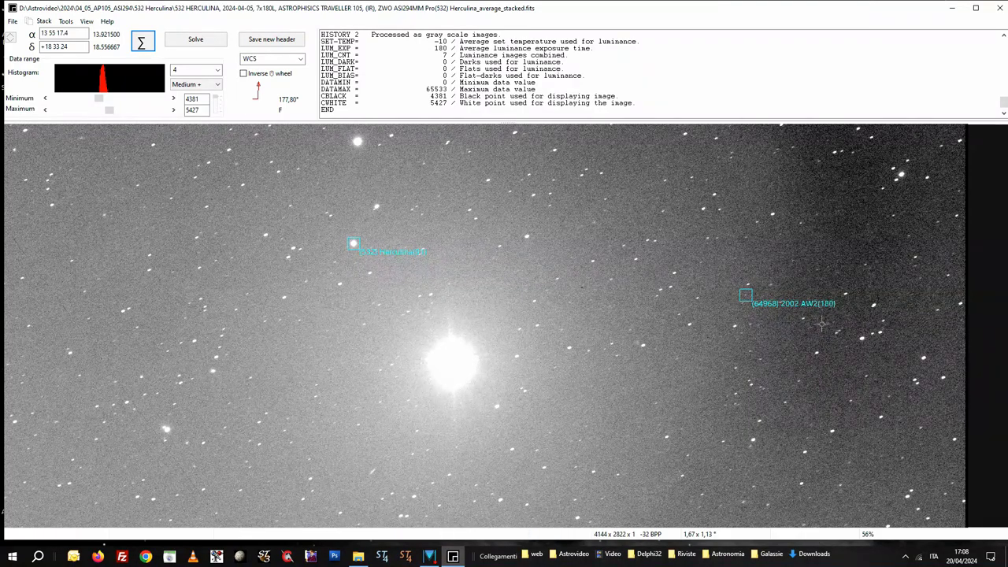
scroll(377, 266, "up", 3)
scroll(377, 265, "up", 1)
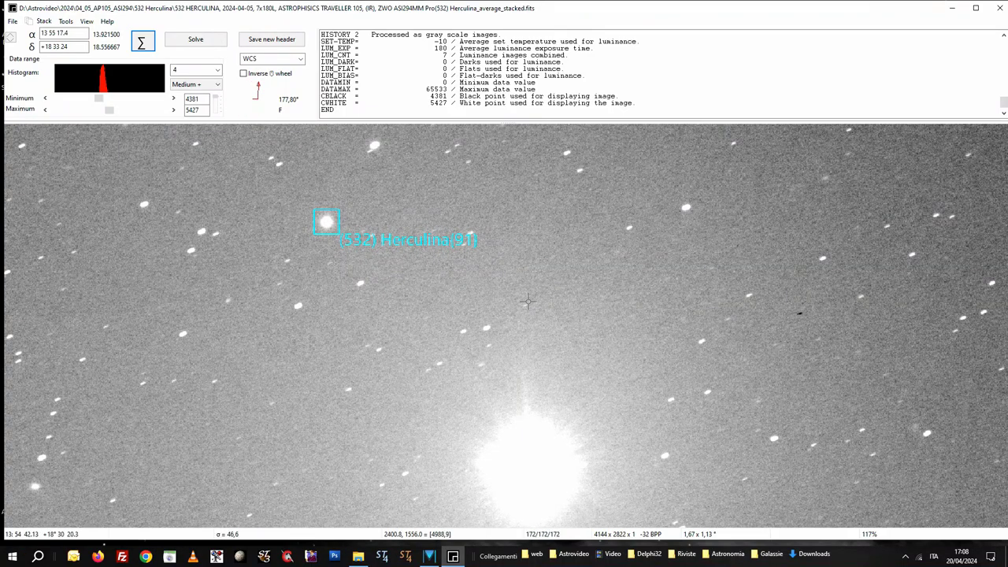
scroll(476, 292, "down", 1)
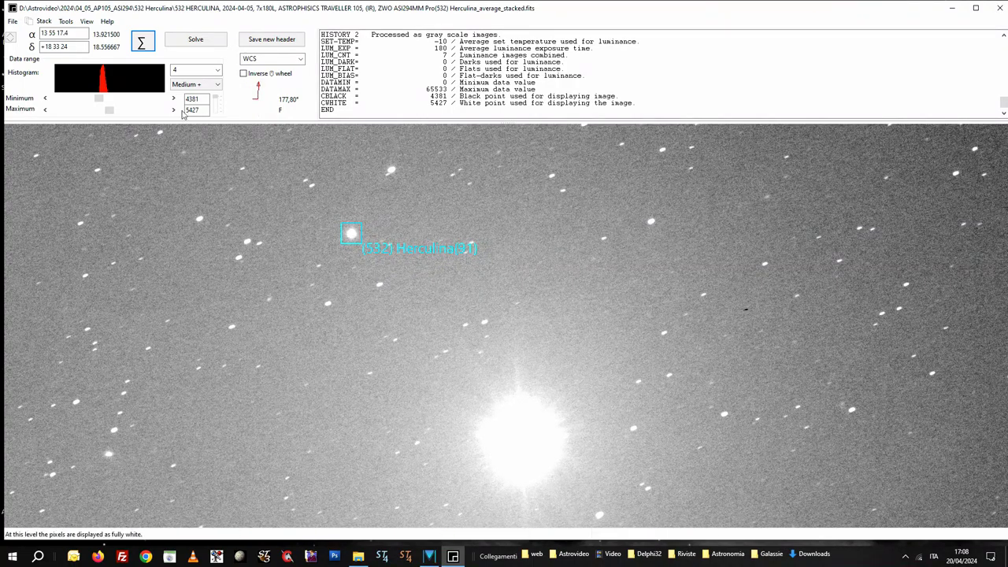
Step: Review the analysed light frames list and check the 532 Herculina folder for the saved stacked FITS file
left_click(142, 45)
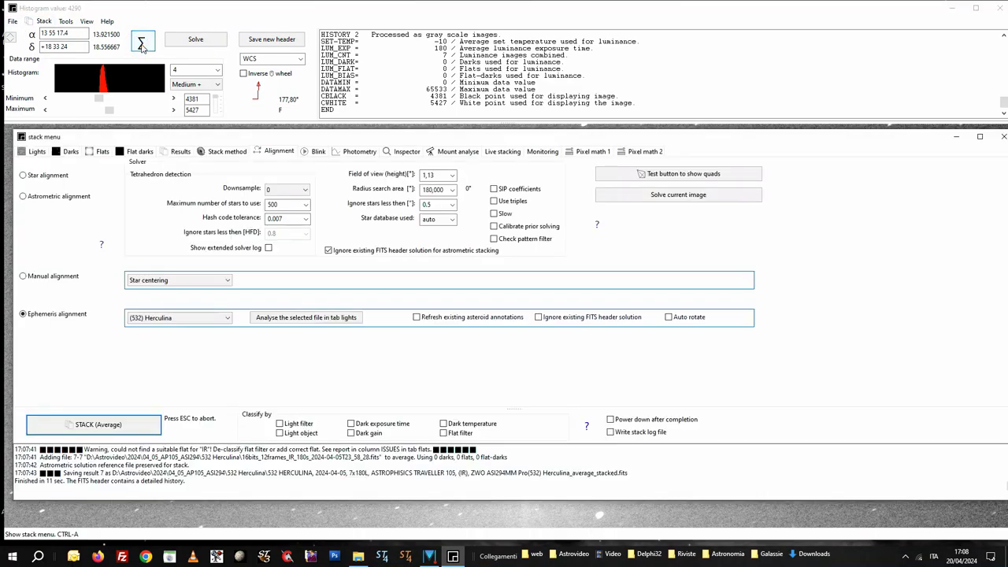
left_click(36, 153)
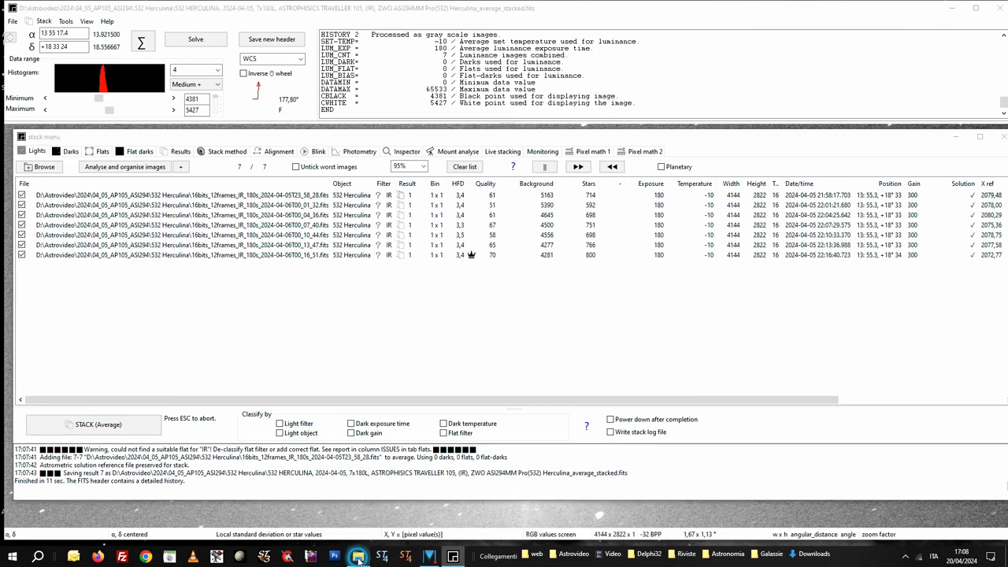
left_click(359, 556)
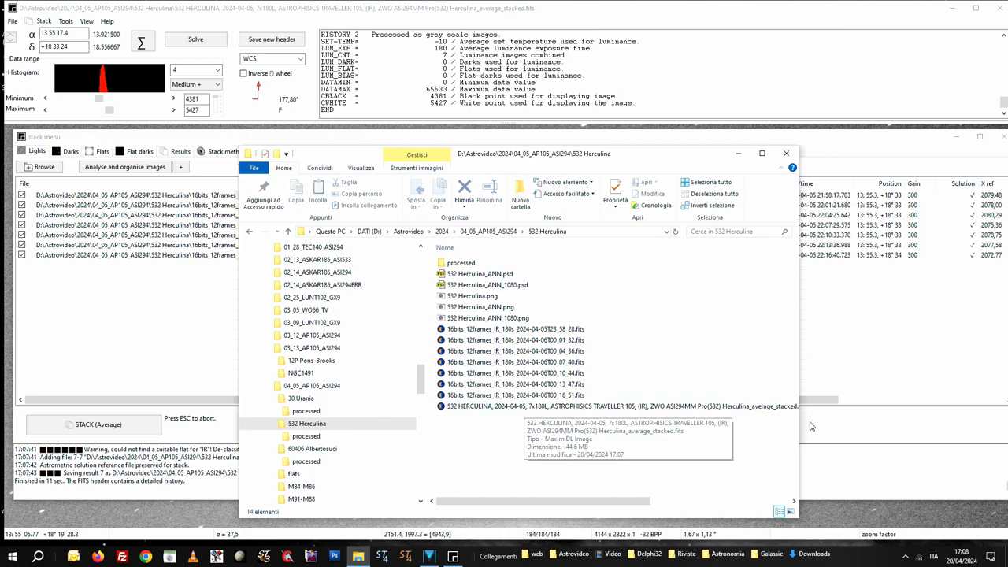
left_click_drag(798, 421, 949, 421)
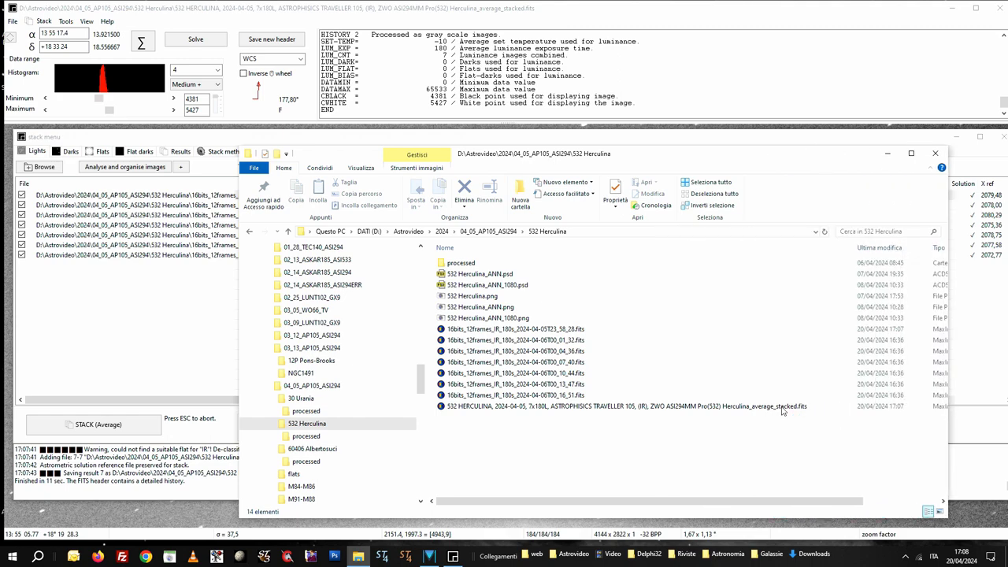
Step: Close the stack menu and review the JPEG, PNG and BMP export formats for the stacked Herculina image, then cancel without saving
left_click(885, 141)
left_click(1000, 137)
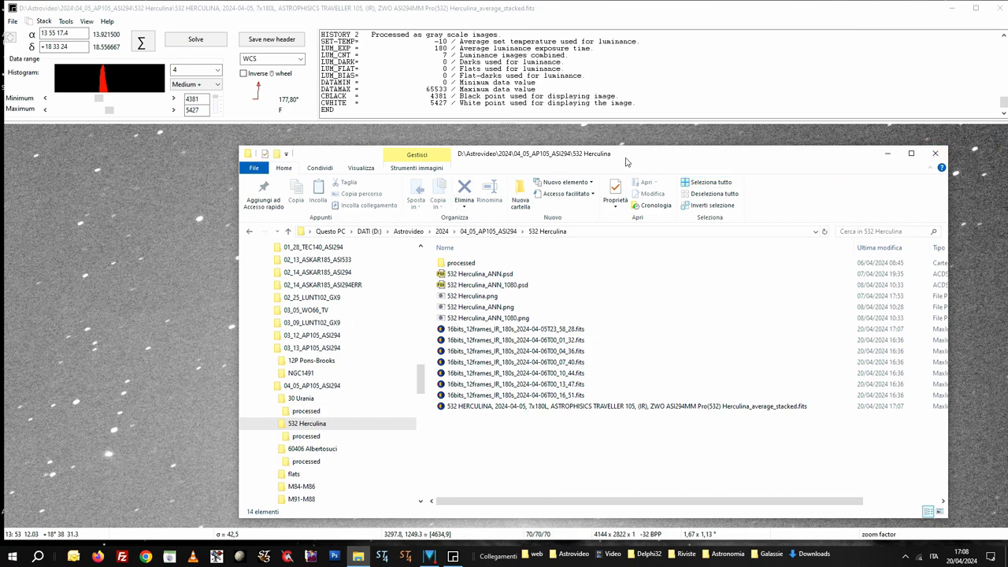
left_click(198, 166)
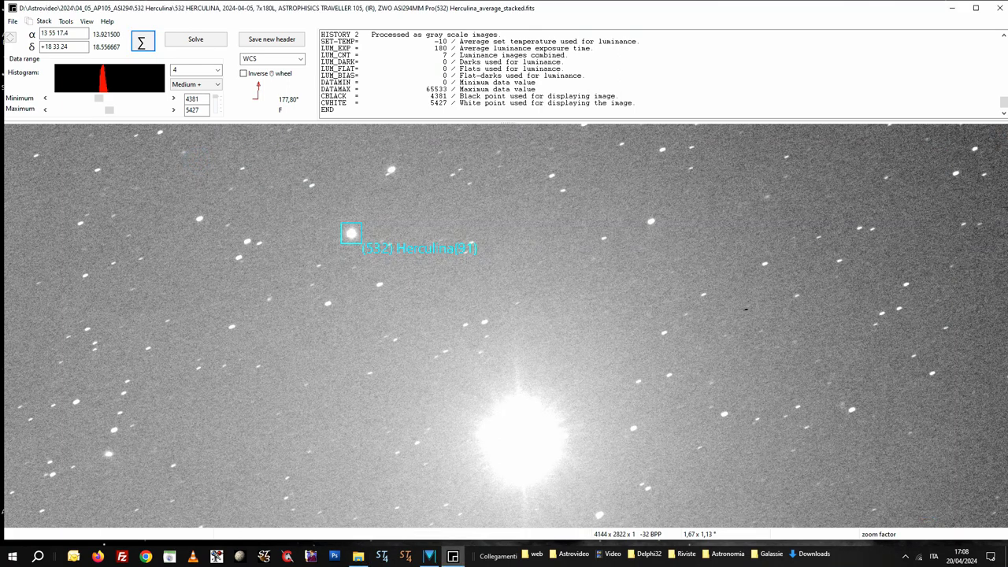
left_click(12, 22)
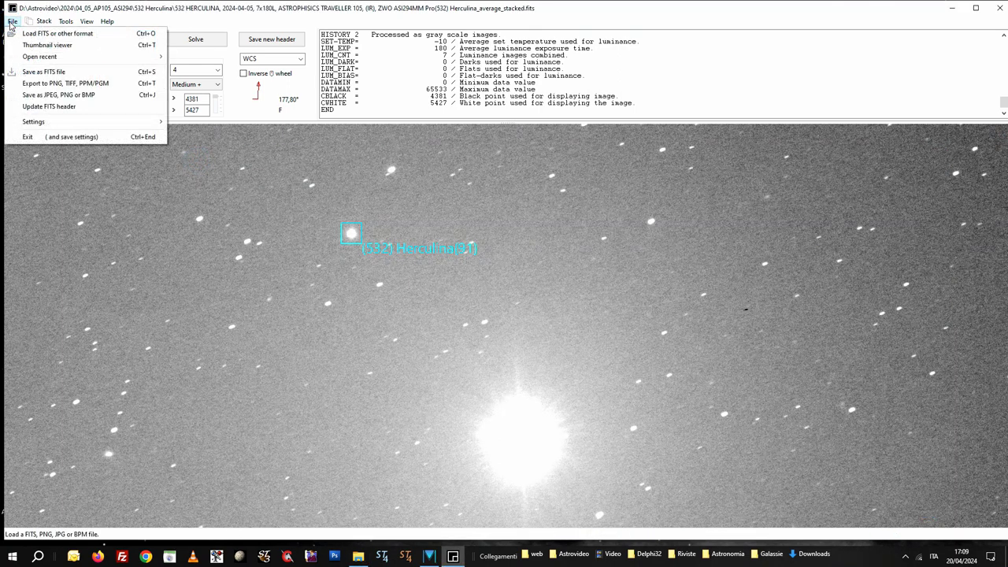
left_click(53, 96)
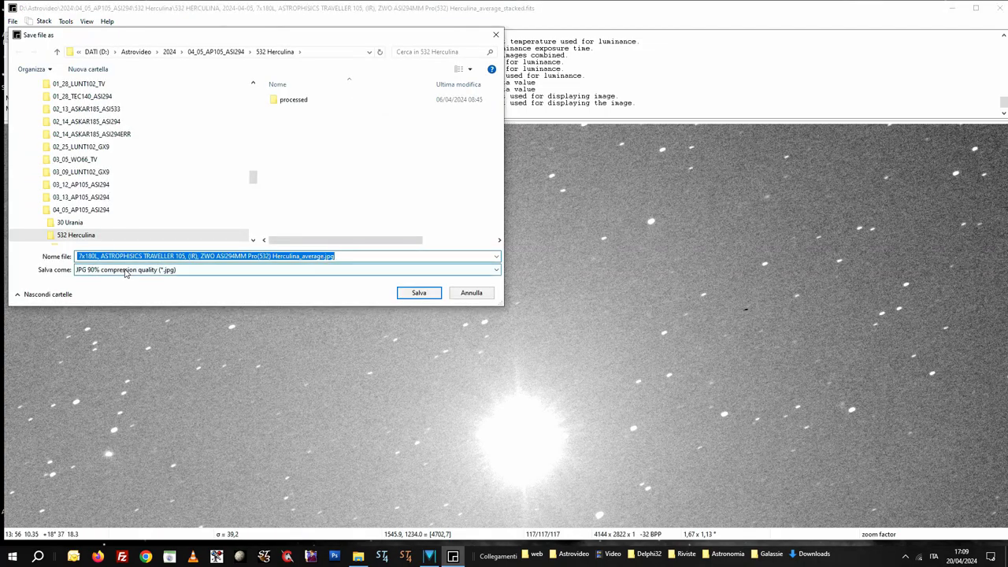
left_click(125, 270)
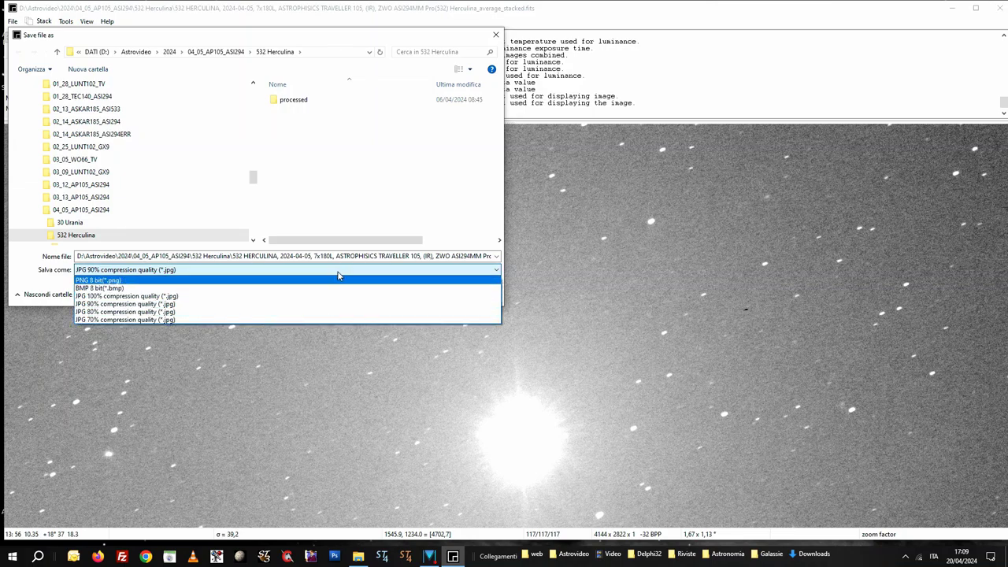
left_click(388, 246)
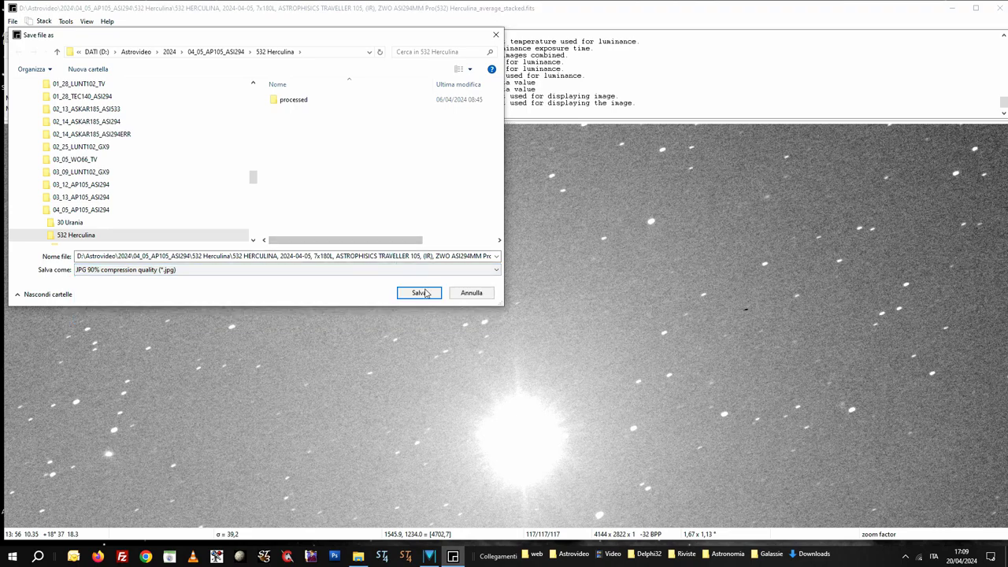
left_click(465, 293)
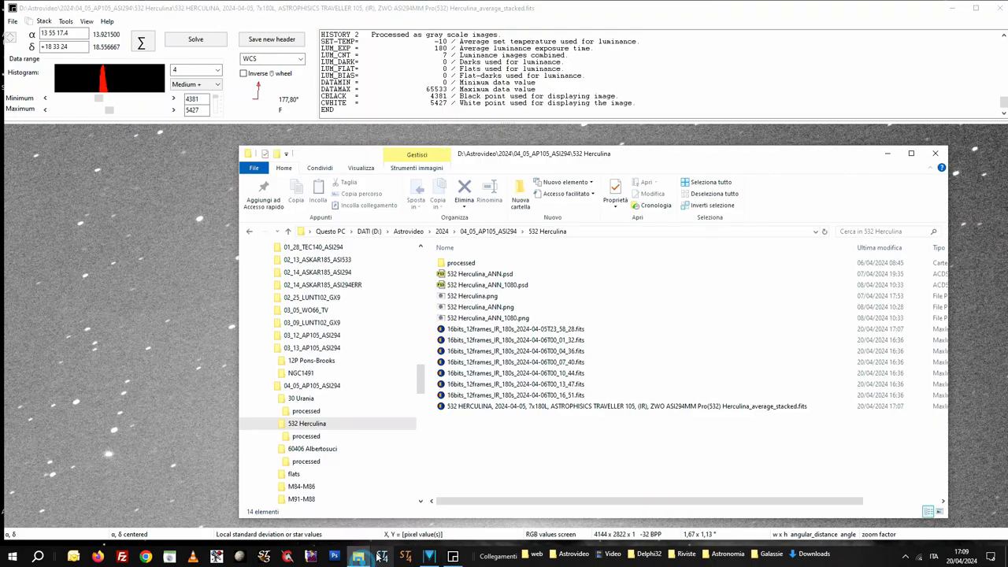
Step: Check the frames in the 60406 Albertosuci folder and remove all 532 Herculina frames from the lights list
left_click(359, 492)
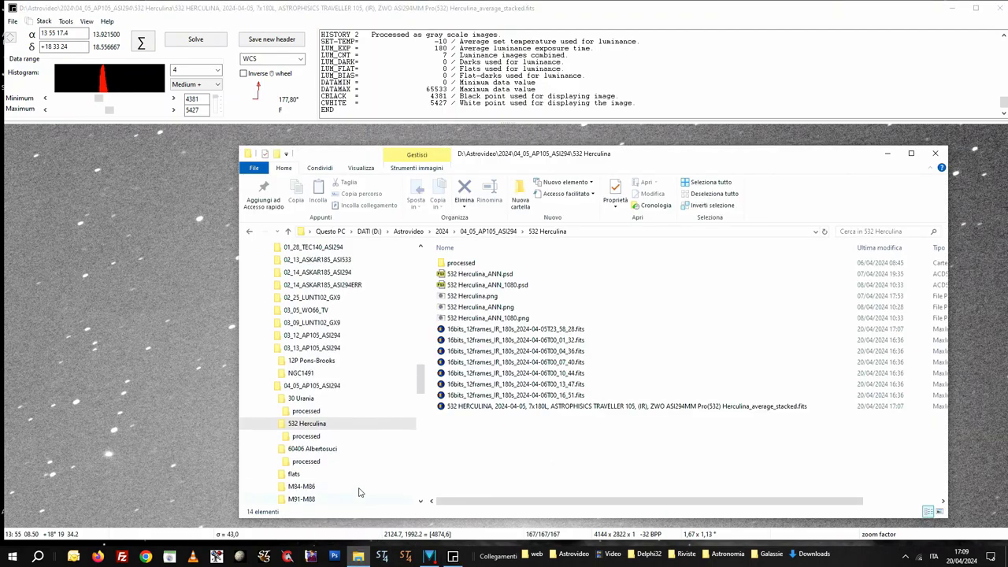
left_click(315, 448)
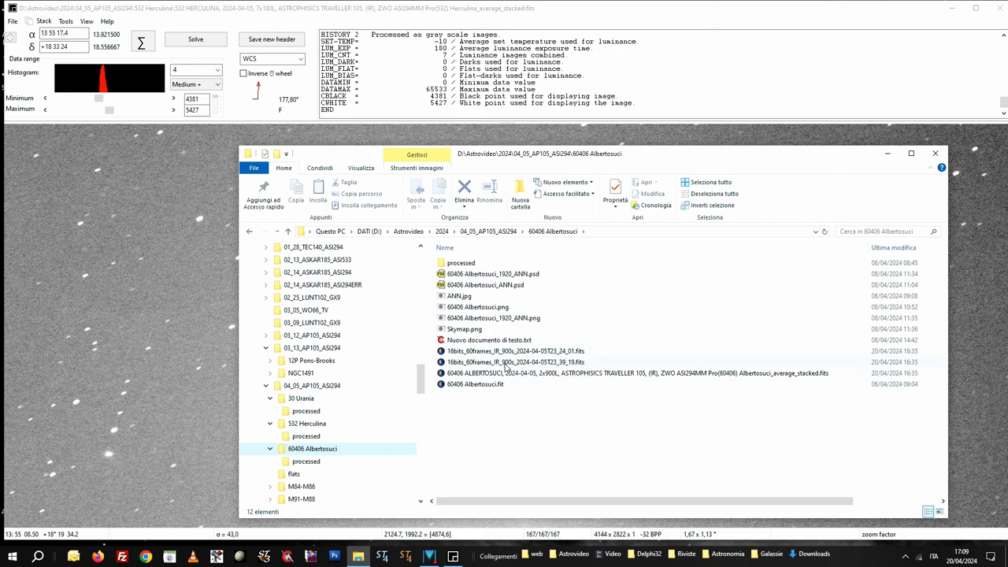
left_click(144, 43)
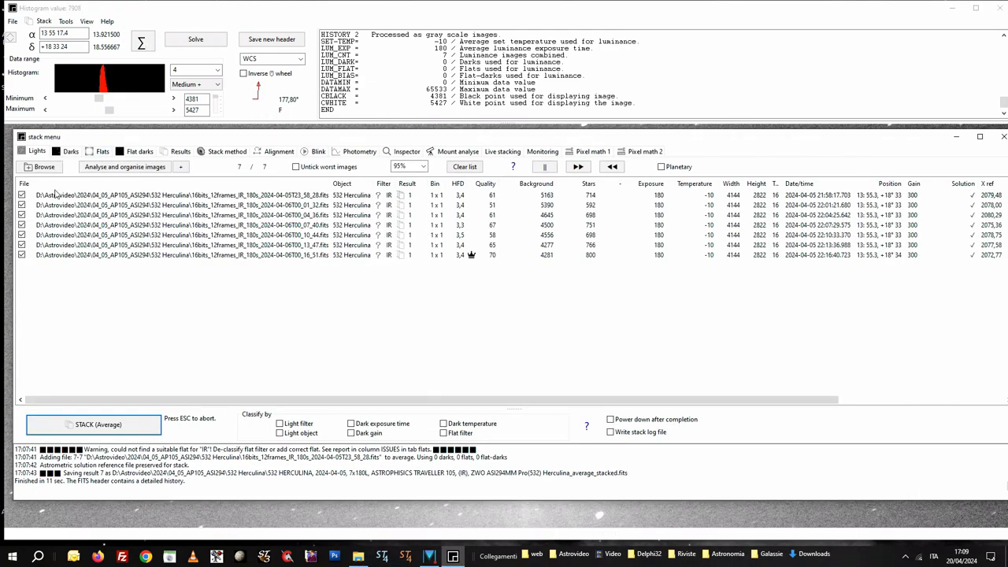
left_click_drag(53, 277, 63, 203)
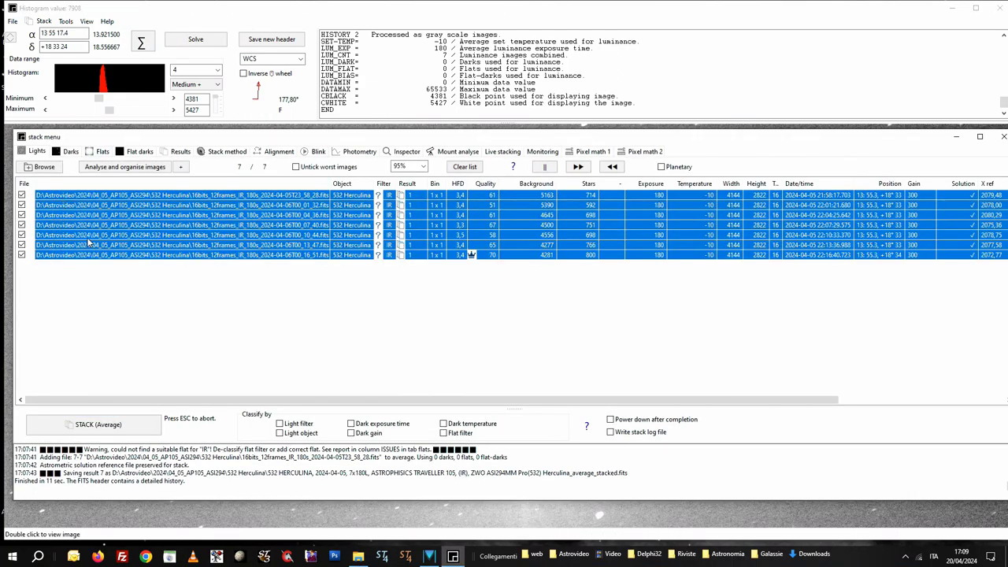
key("Delete")
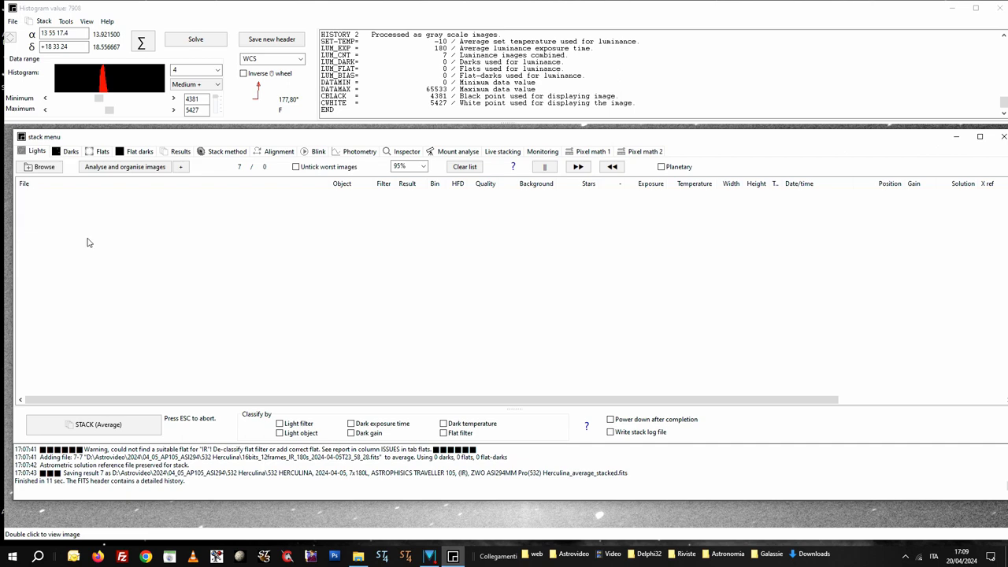
Step: Load the two 16bits_60frames_IR_900s FITS frames from the 60406 Albertosuci folder as lights
left_click(43, 167)
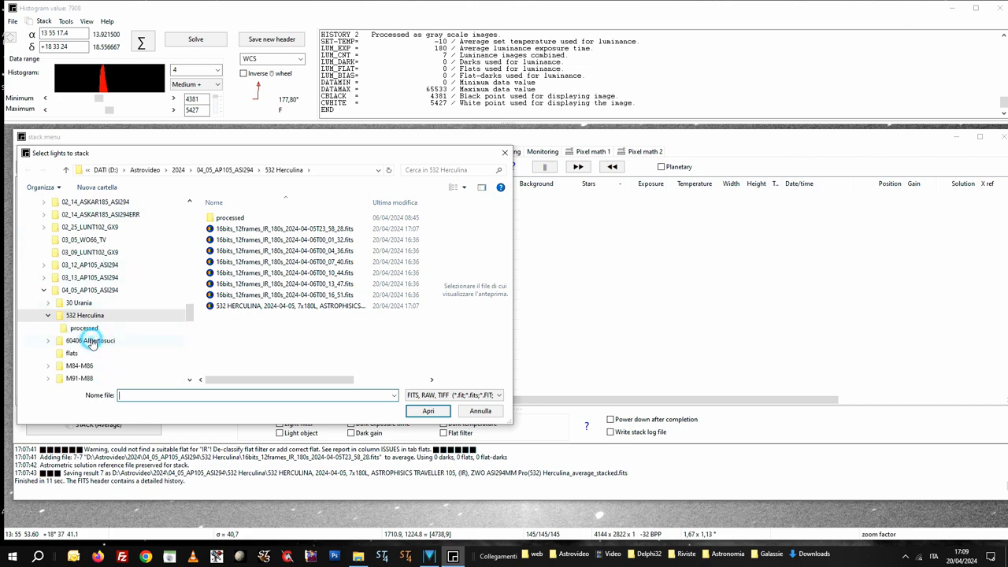
left_click(92, 340)
left_click_drag(281, 202, 386, 205)
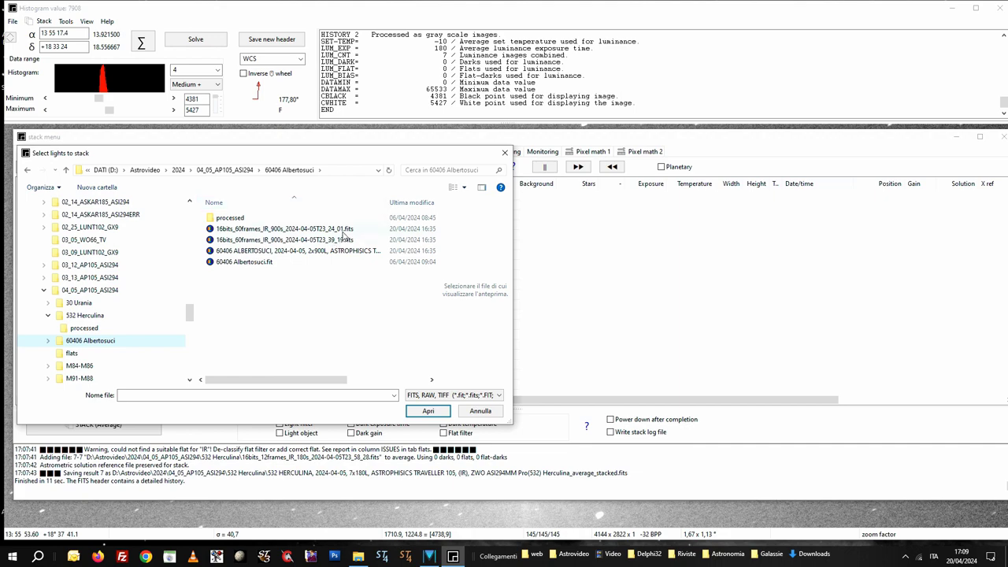
left_click(342, 231)
left_click(353, 238, "shift")
left_click(422, 408)
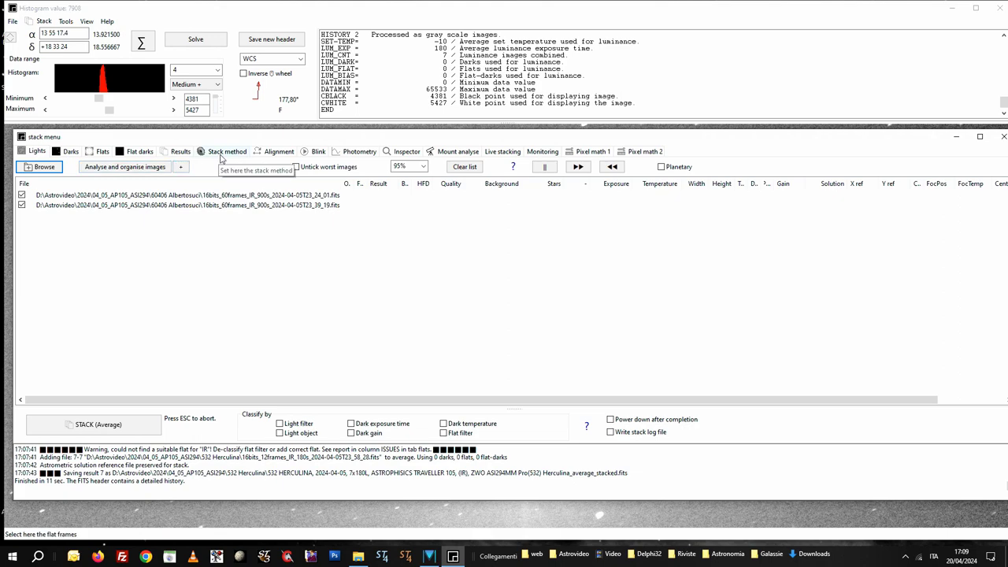
Step: Analyse the light frame for ephemeris alignment, choose (60406) Albertosuci as the alignment object, and stack with the Average method
left_click(267, 152)
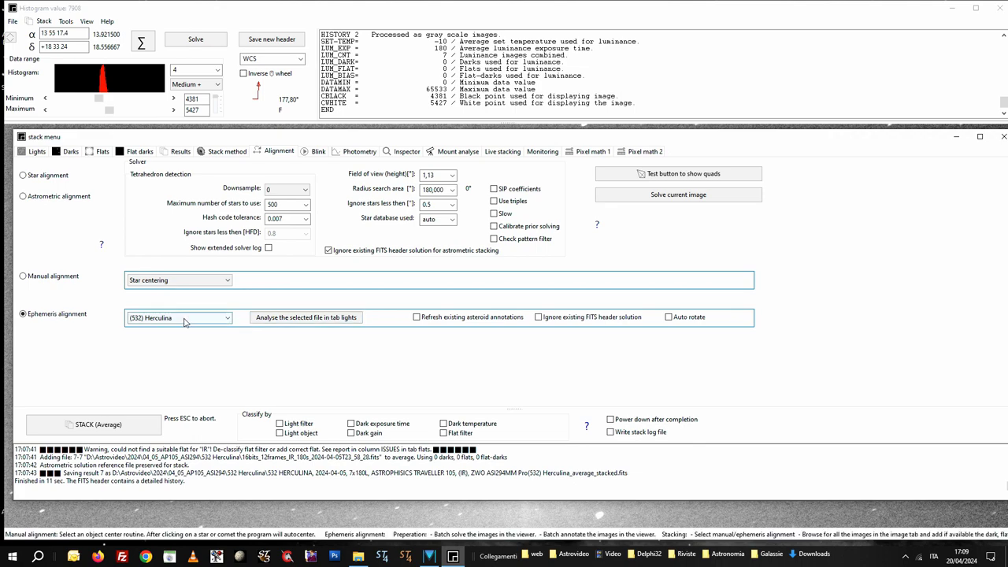
left_click(270, 319)
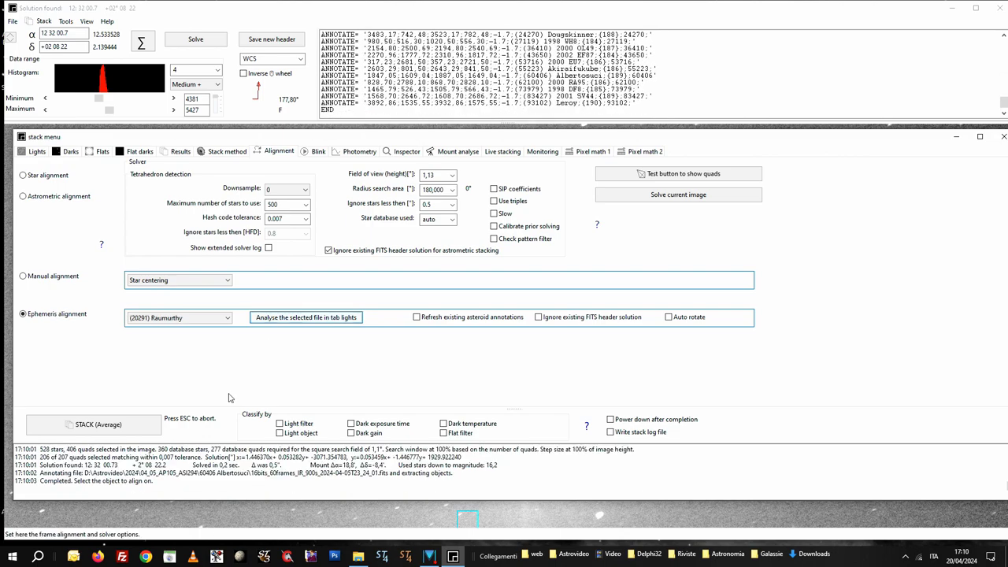
left_click(198, 318)
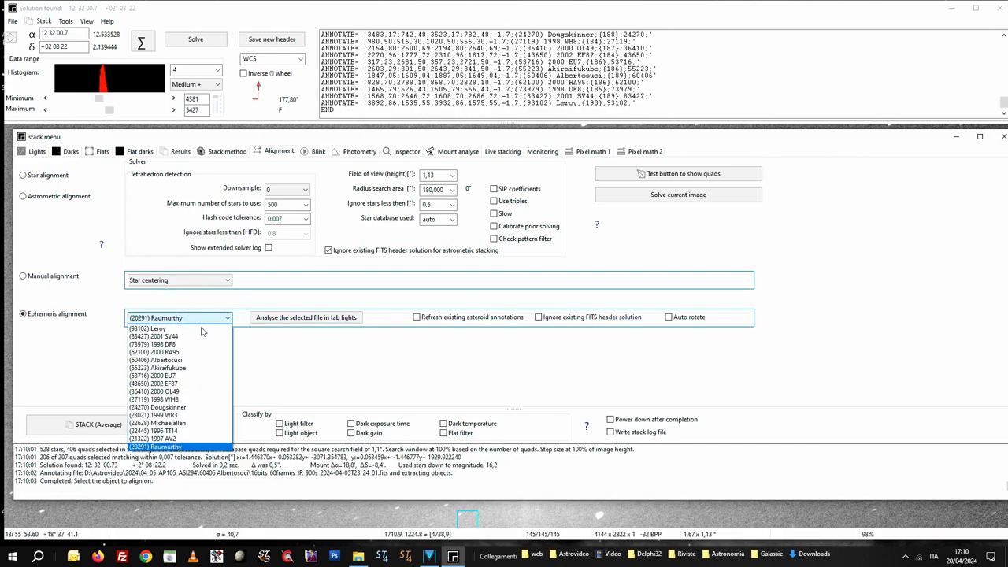
left_click(169, 361)
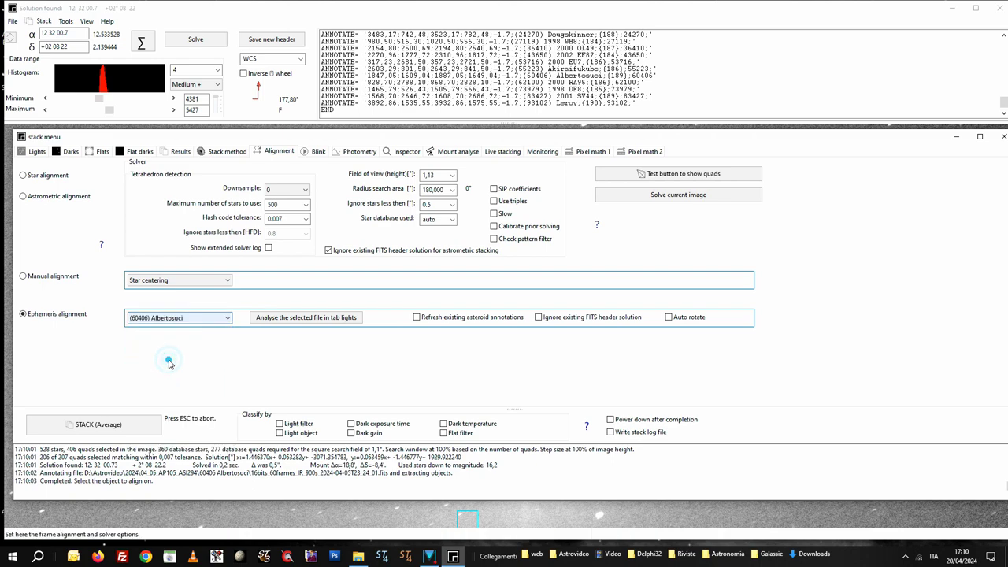
left_click(90, 426)
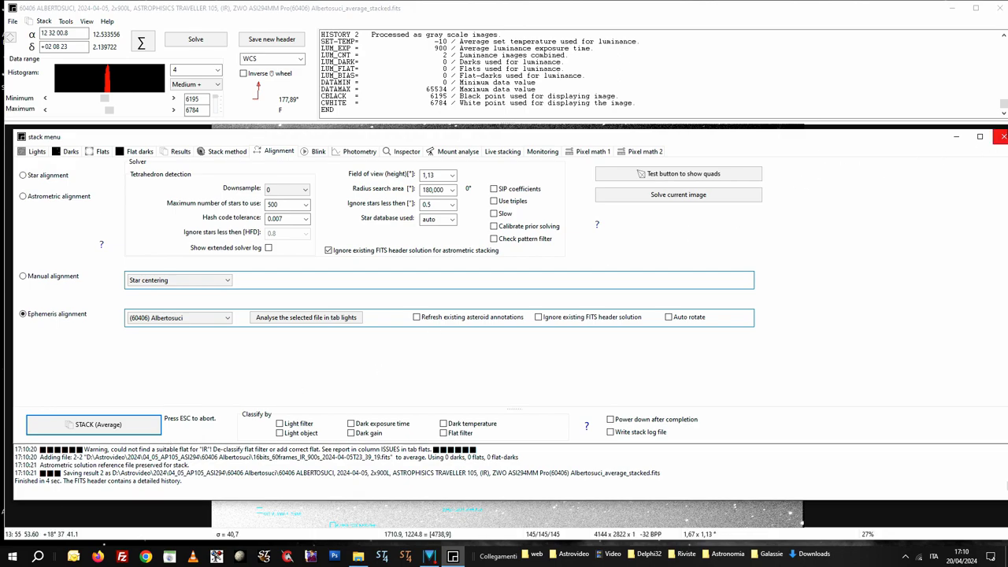
Step: Close the stack menu and examine the annotated asteroids in the stacked image, closing in on (60406) Albertosuci
left_click(1004, 137)
scroll(357, 307, "up", 5)
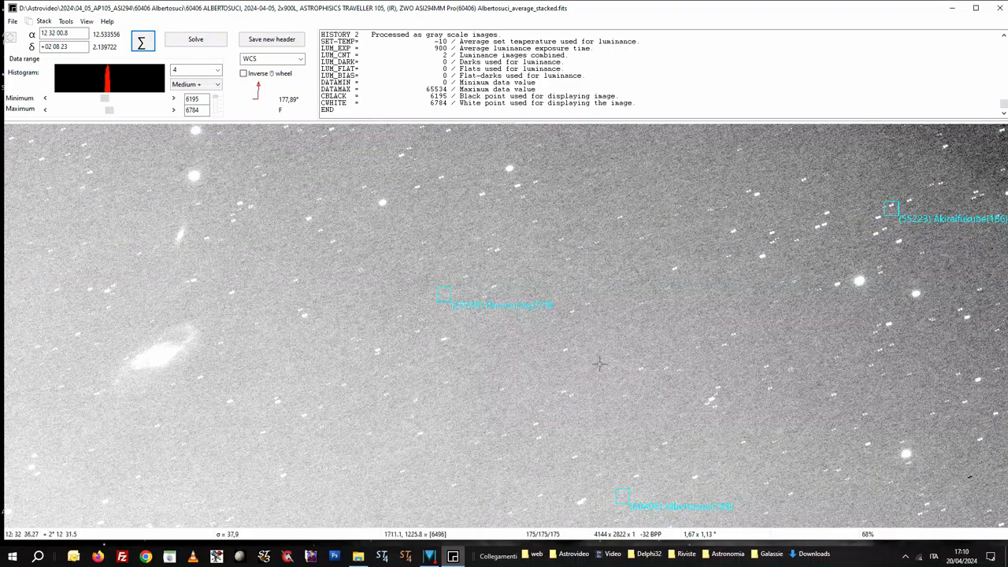
scroll(406, 268, "down", 3)
scroll(554, 358, "up", 3)
scroll(554, 367, "down", 3)
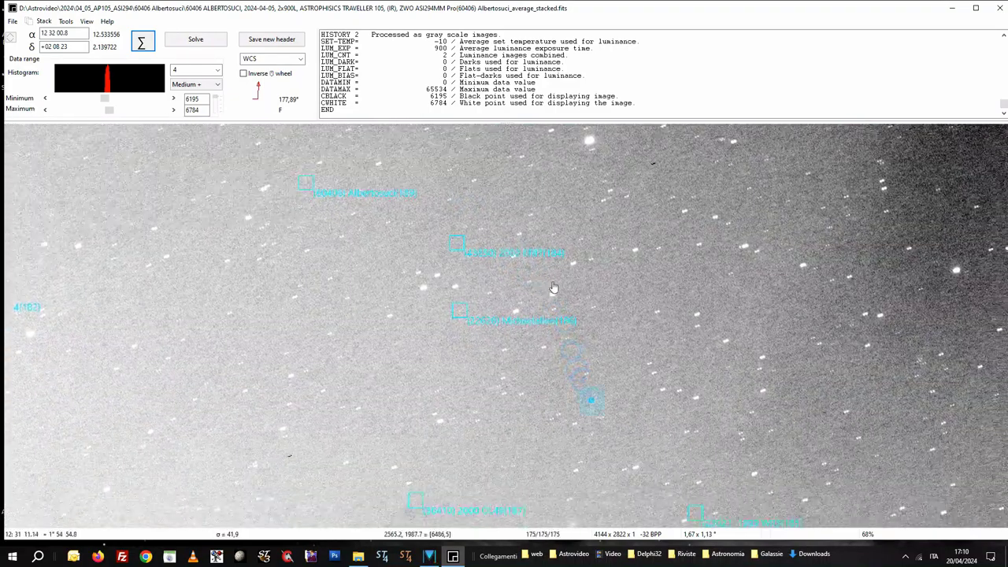
scroll(589, 315, "up", 3)
left_click_drag(588, 315, 598, 434)
left_click_drag(441, 330, 520, 370)
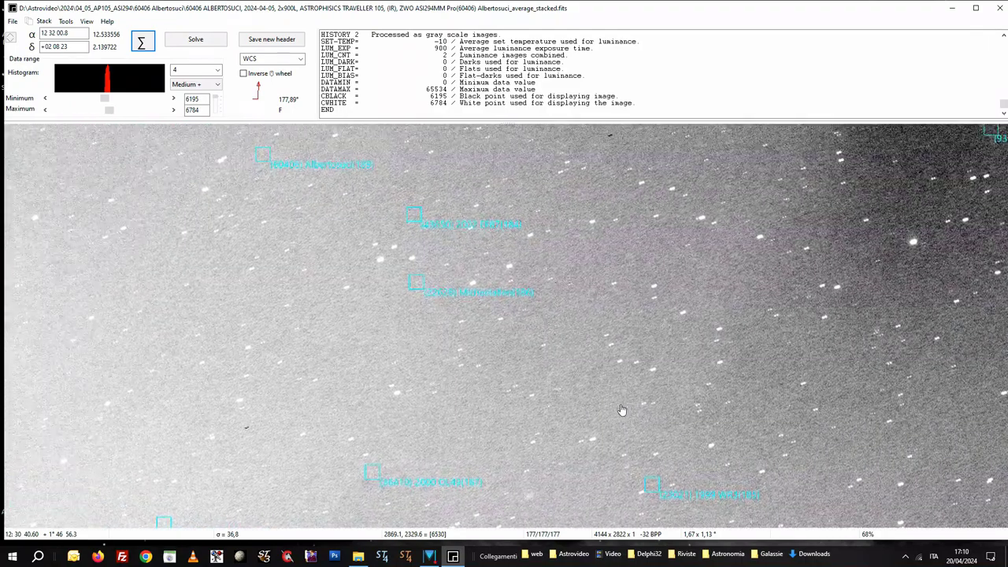
left_click_drag(407, 314, 447, 346)
scroll(399, 240, "up", 5)
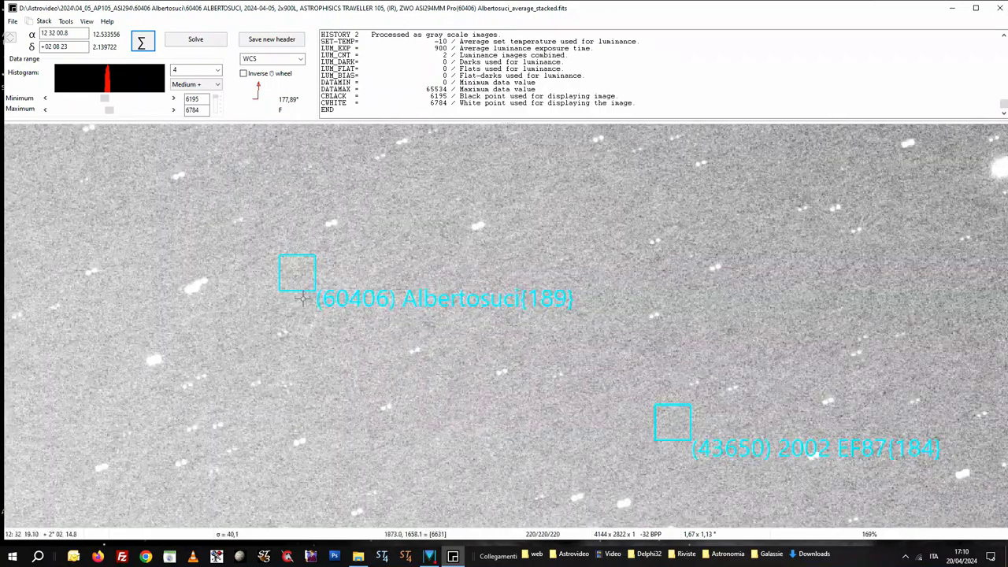
scroll(303, 297, "down", 1)
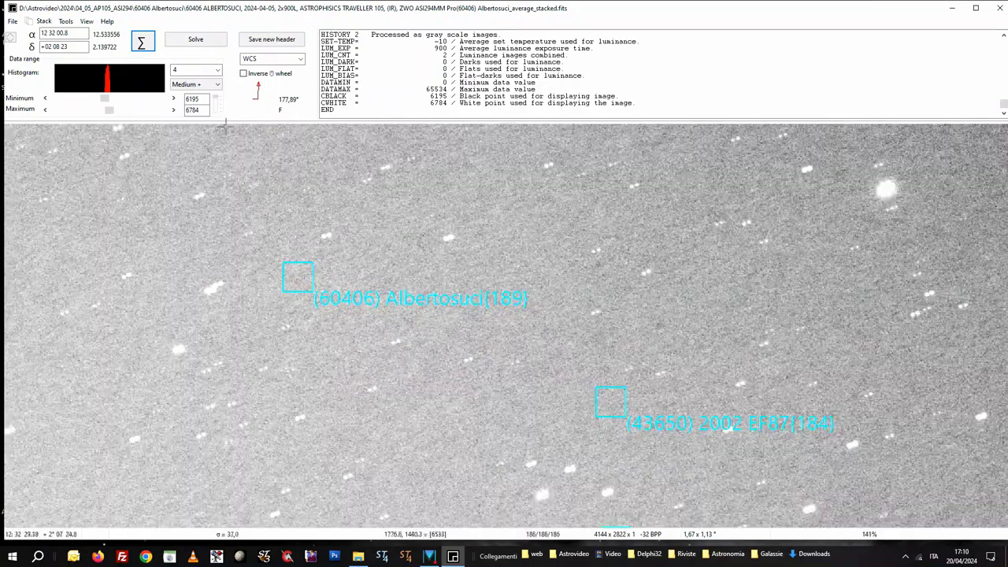
Step: Set the image display stretch to off and inspect the area around the (60406) Albertosuci marker
left_click(201, 70)
left_click(201, 89)
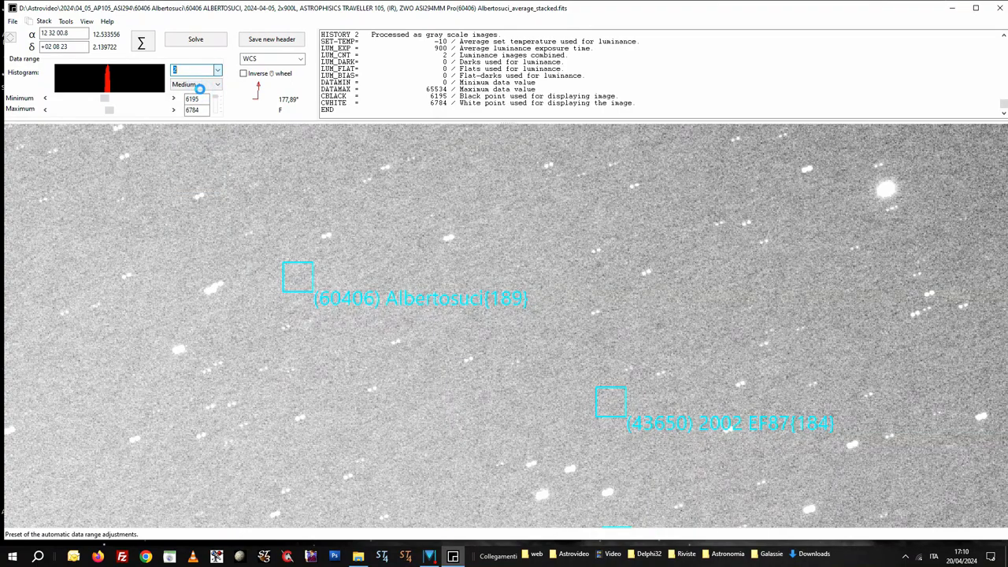
left_click(214, 70)
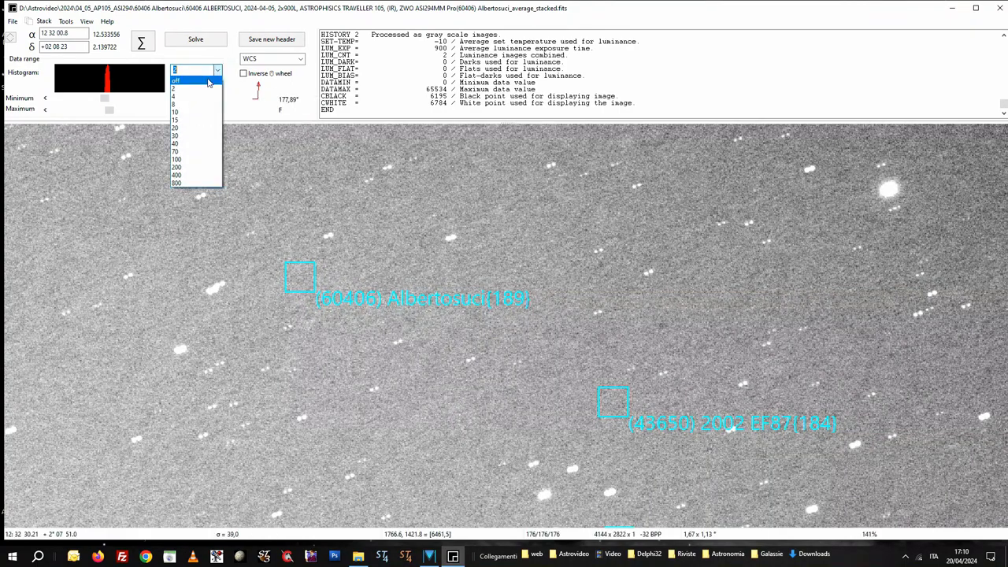
left_click(197, 79)
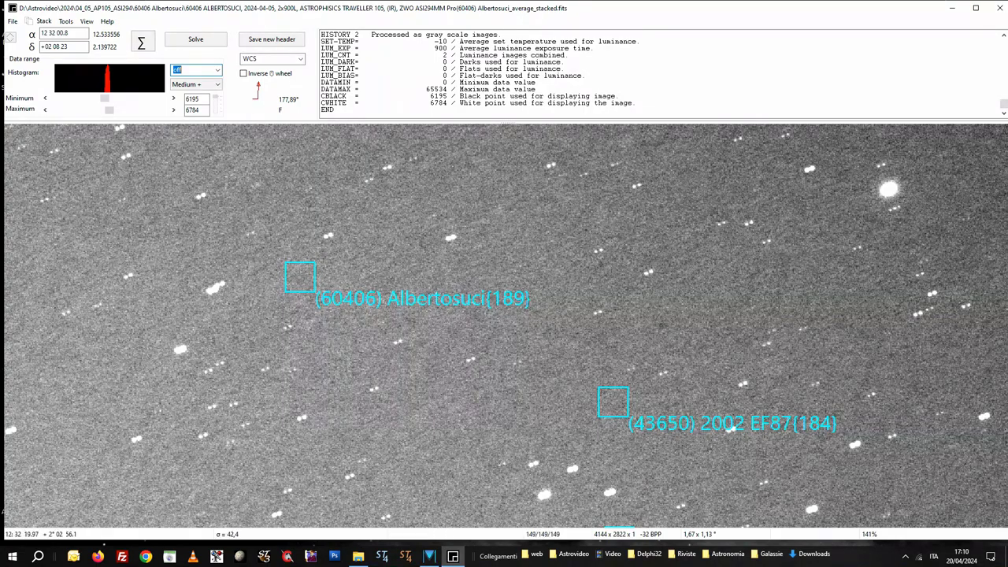
scroll(308, 273, "up", 4)
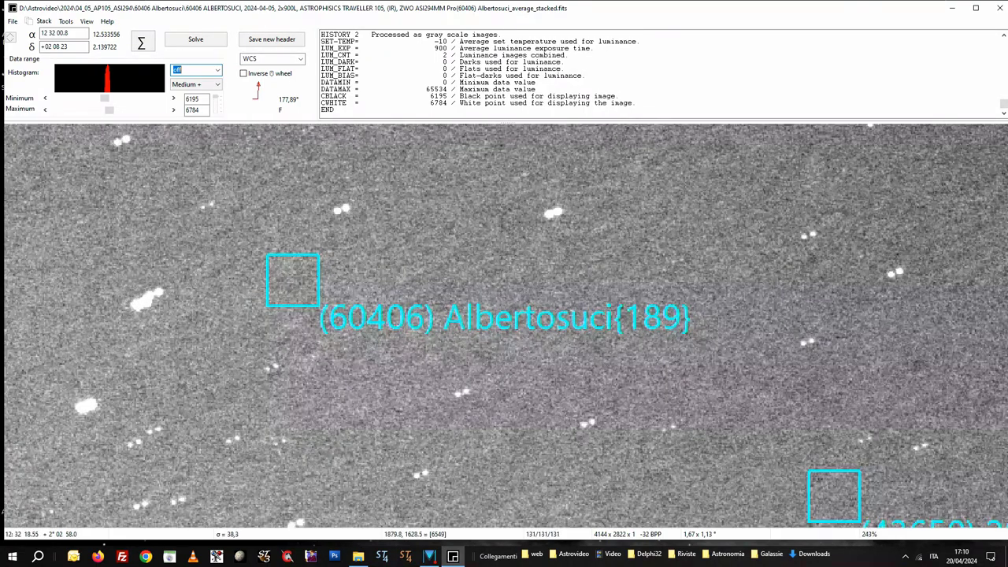
scroll(306, 286, "down", 2)
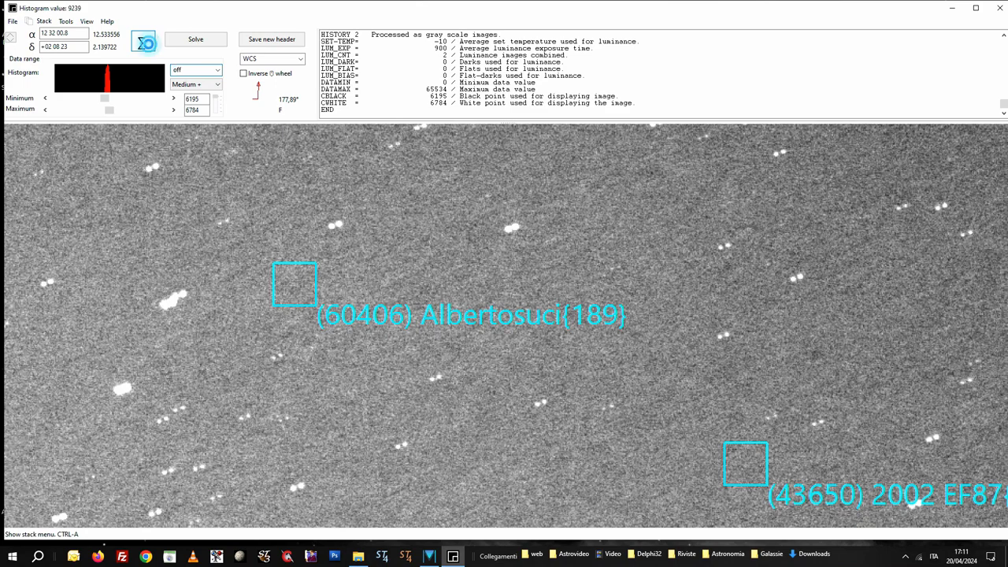
Step: Reopen the stack menu and remove both 60406 Albertosuci frames from the lights list
left_click(141, 43)
left_click(35, 151)
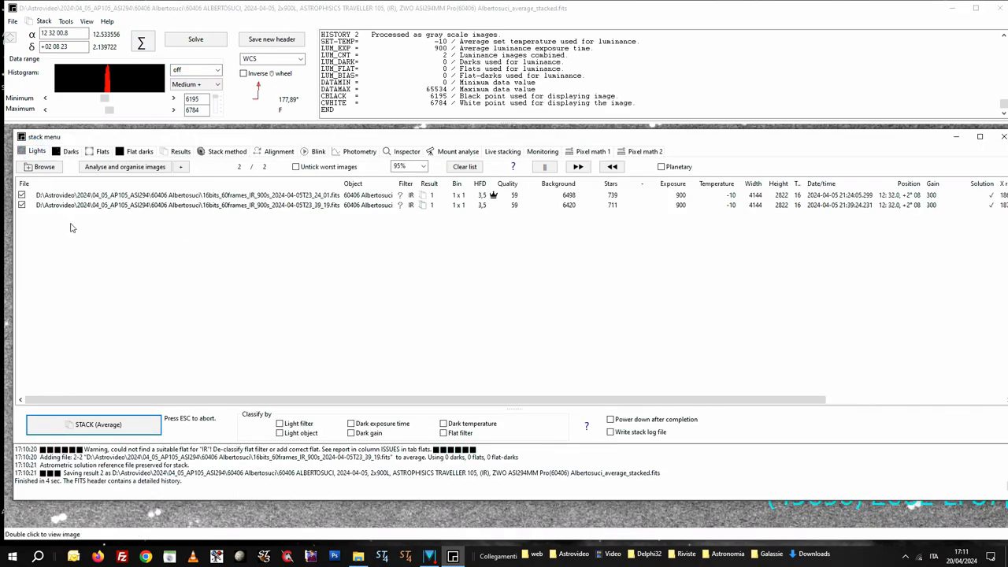
left_click_drag(71, 206, 73, 198)
key("Delete")
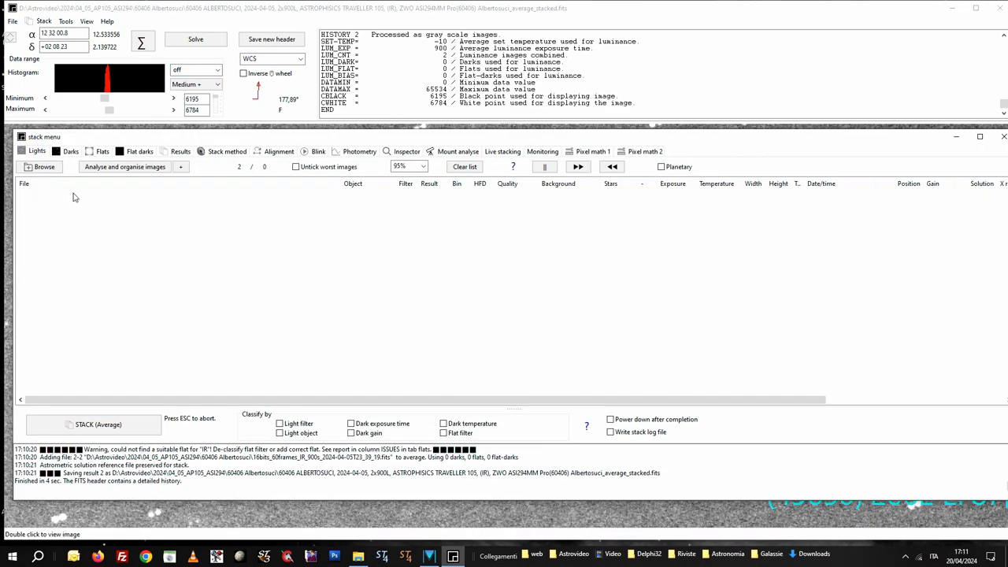
Step: Load the ten unprefixed 16bits_36frames IR and LPRO 180s frames from the 03_13_AP105_ASI294 12P Pons-Brooks folder as lights
left_click(43, 167)
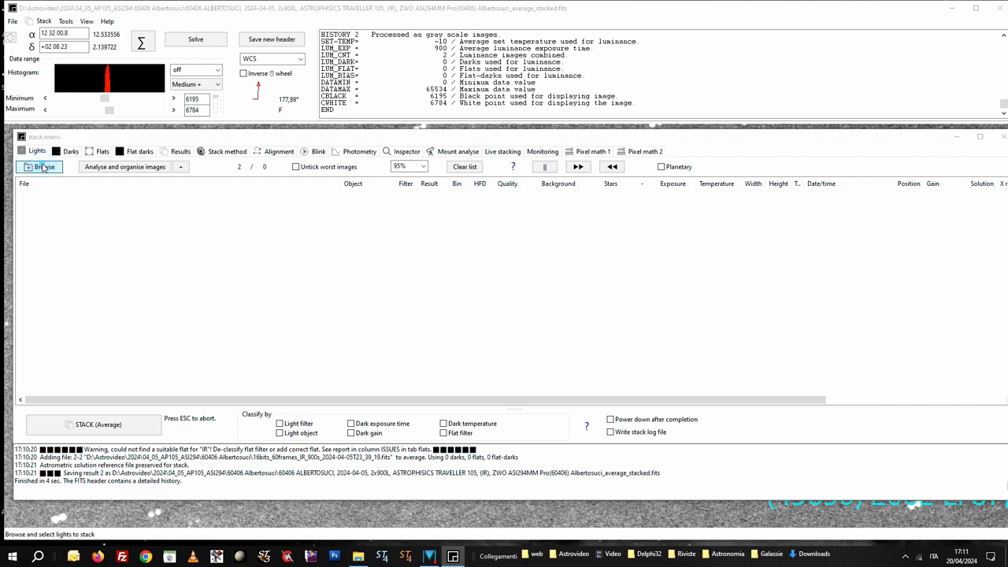
scroll(123, 284, "down", 1)
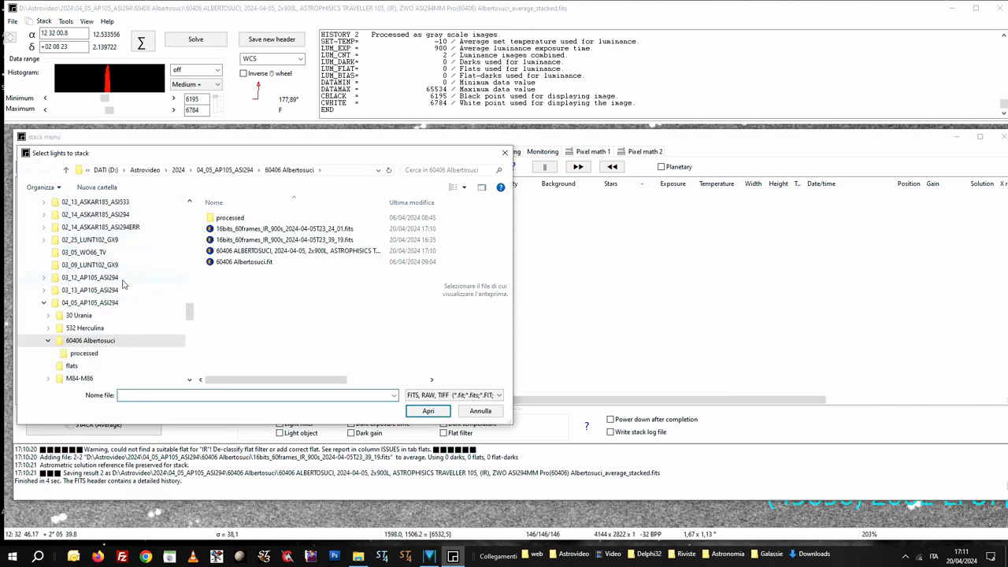
left_click(48, 290)
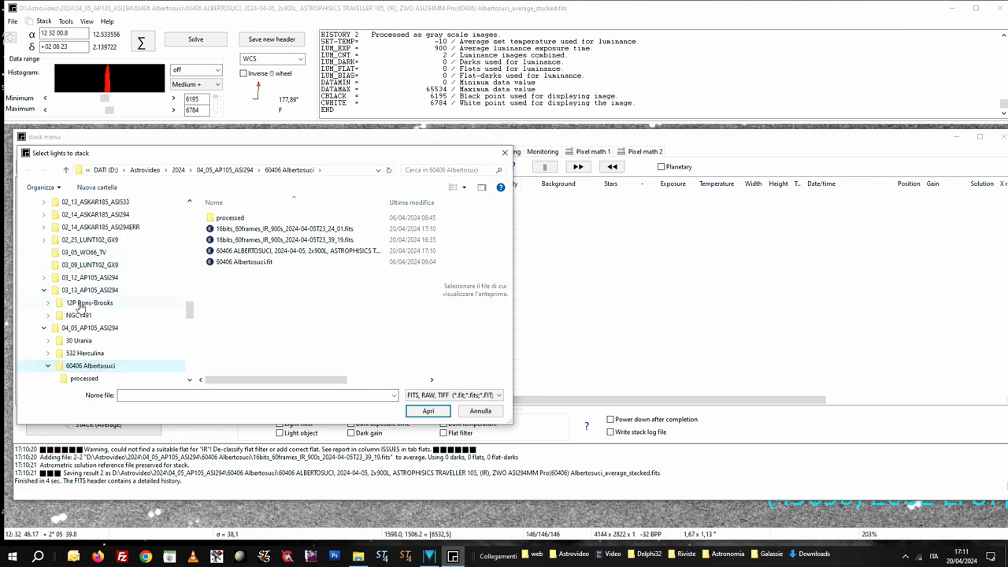
left_click(81, 304)
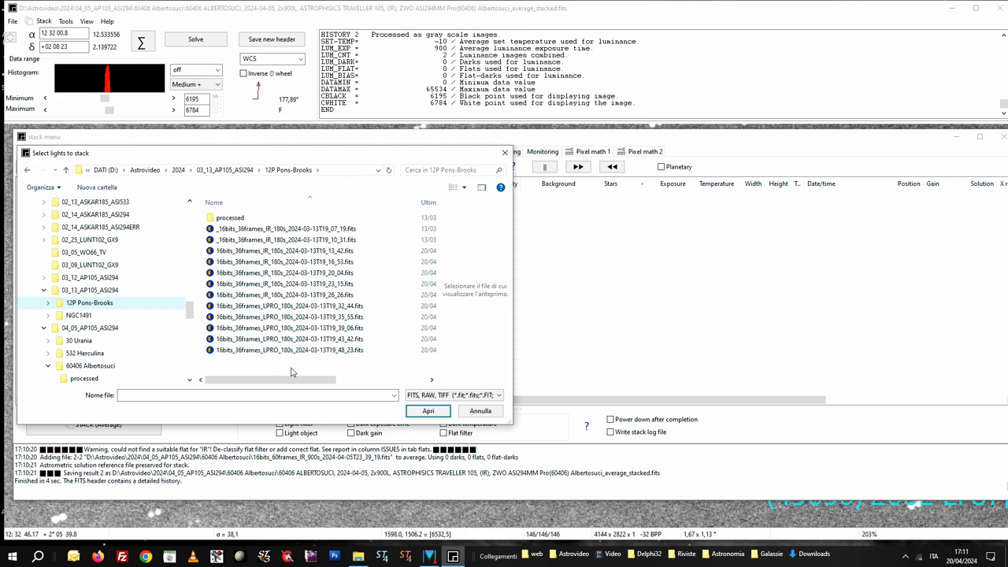
left_click_drag(290, 372, 236, 250)
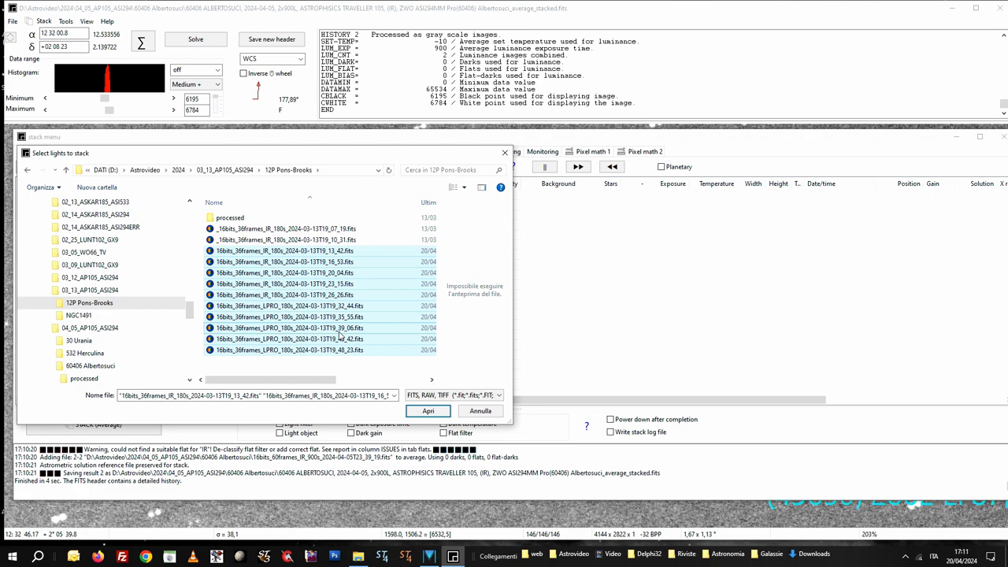
left_click(427, 410)
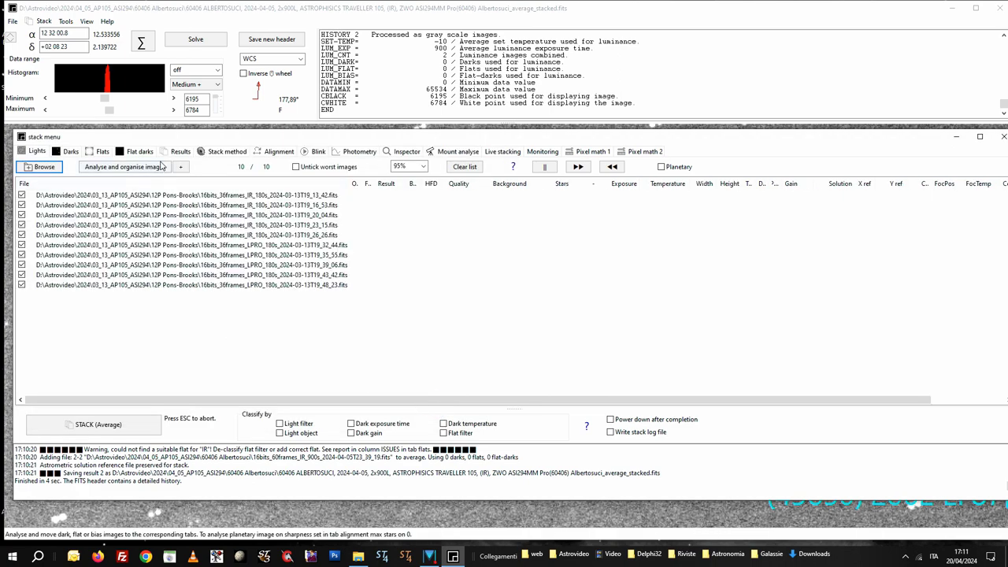
Step: Analyse the light frame for ephemeris alignment, choose 12P/Pons-Brooks as the alignment object, and stack with the Average method
left_click(262, 153)
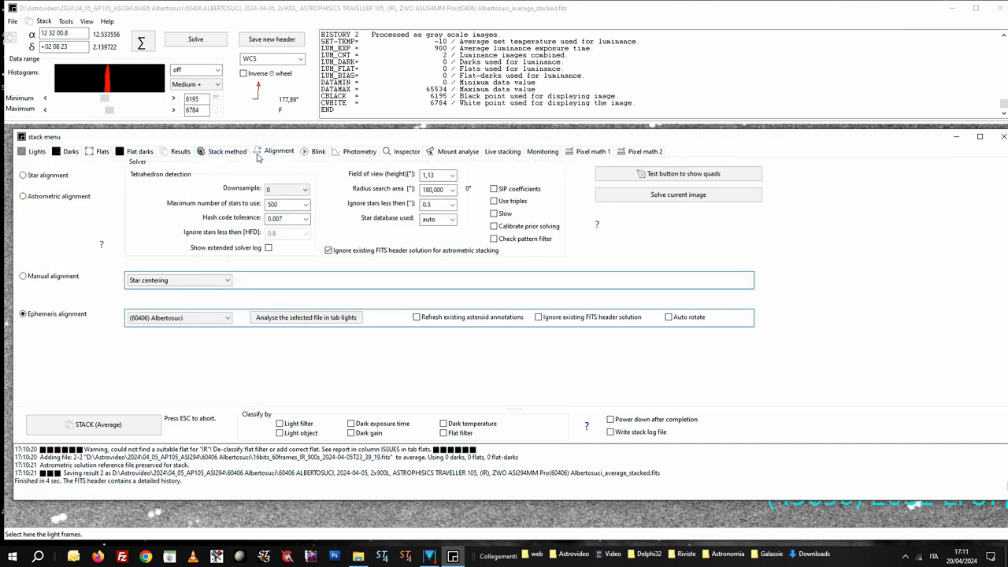
left_click(281, 318)
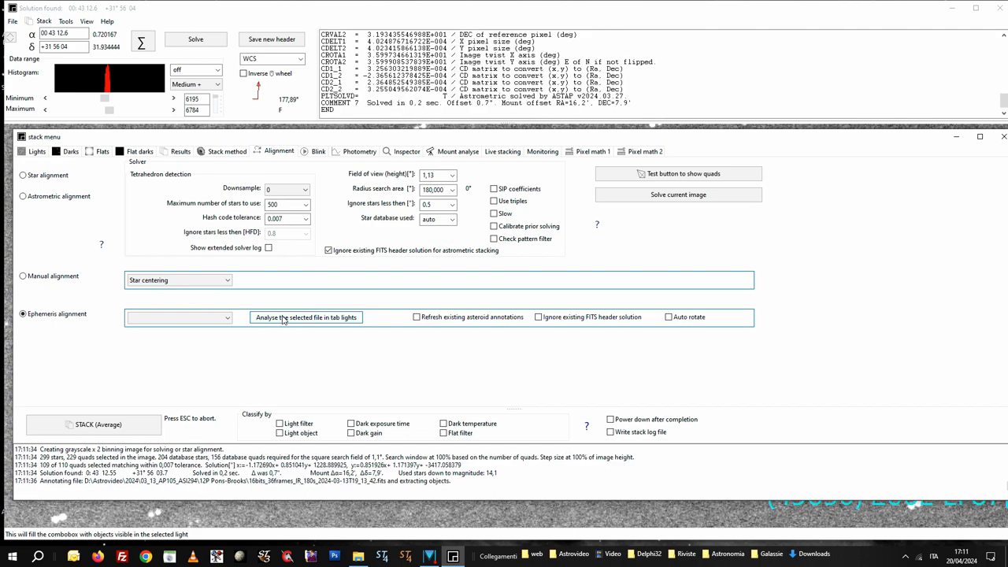
left_click(226, 318)
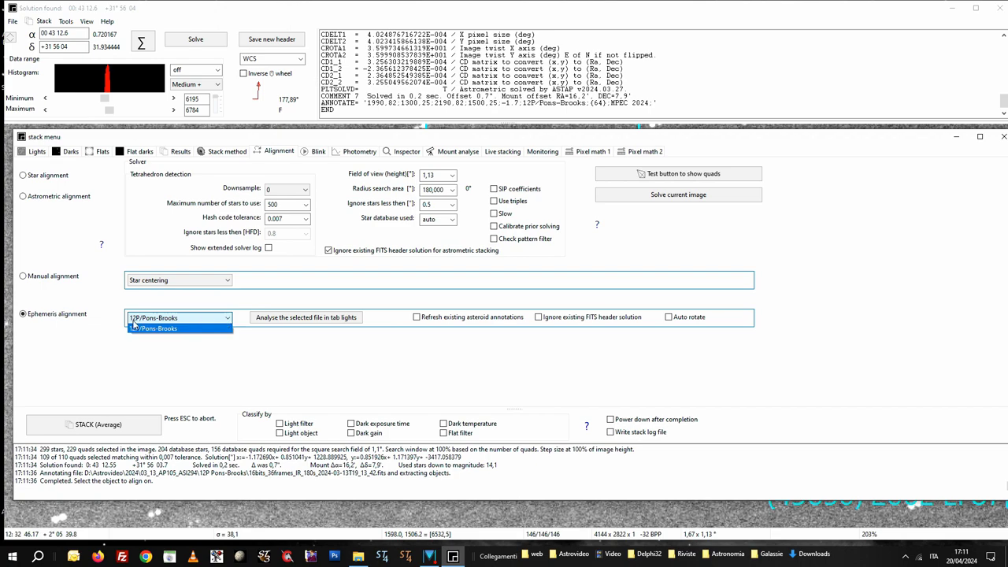
left_click(151, 347)
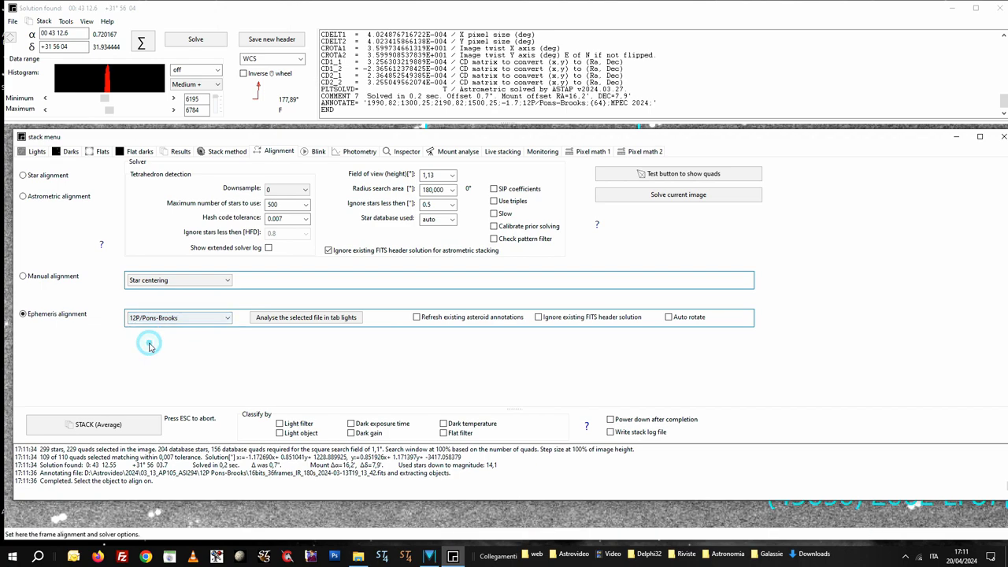
left_click(87, 428)
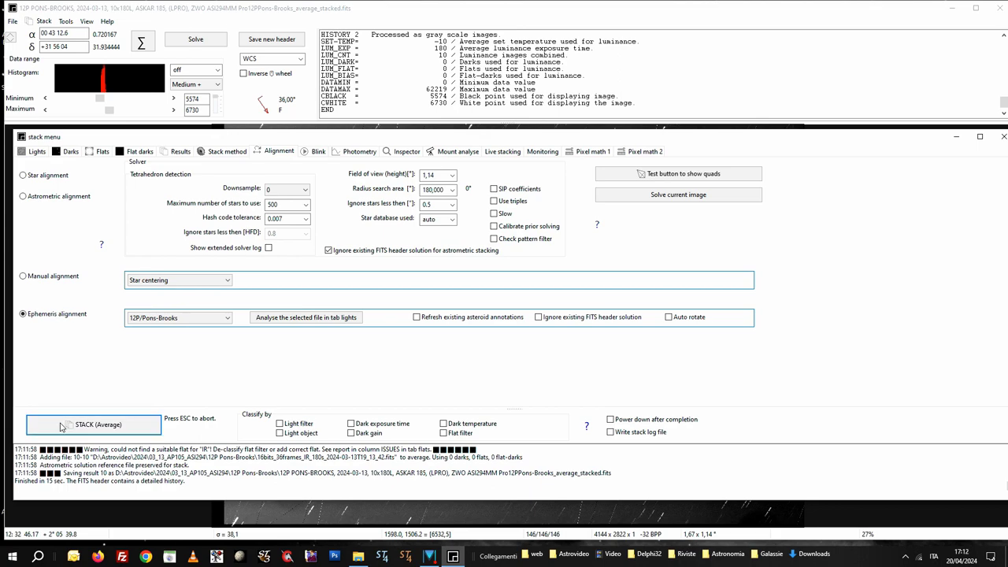
Step: Close the stack menu and examine the annotated comet 12P/Pons-Brooks in the stacked image up close
left_click(1000, 137)
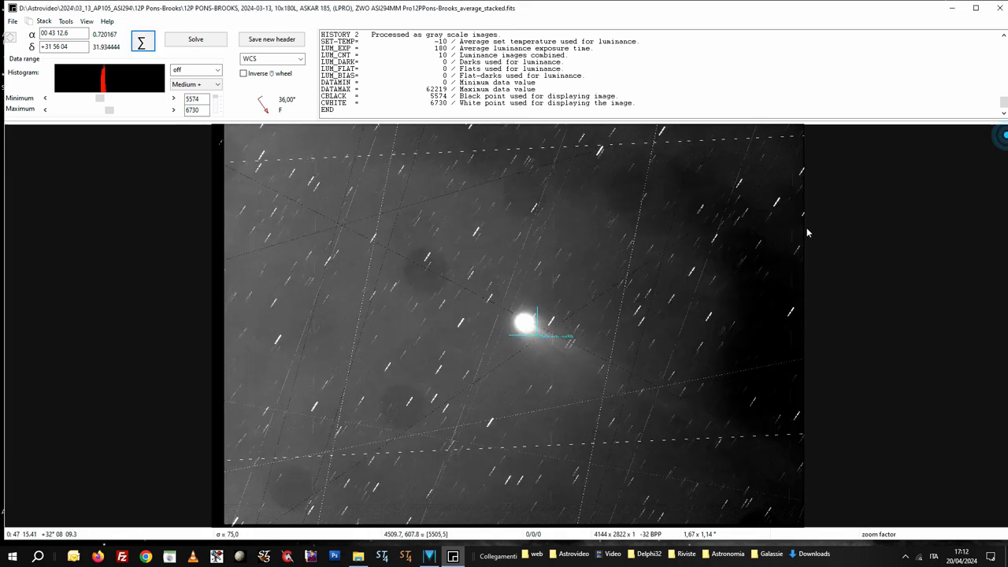
scroll(494, 363, "up", 5)
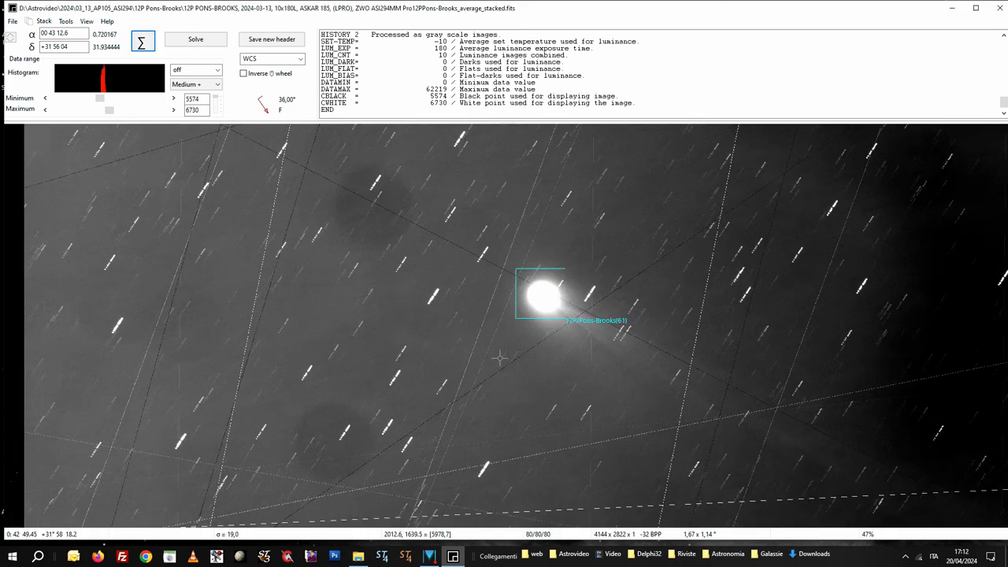
left_click_drag(481, 327, 213, 282)
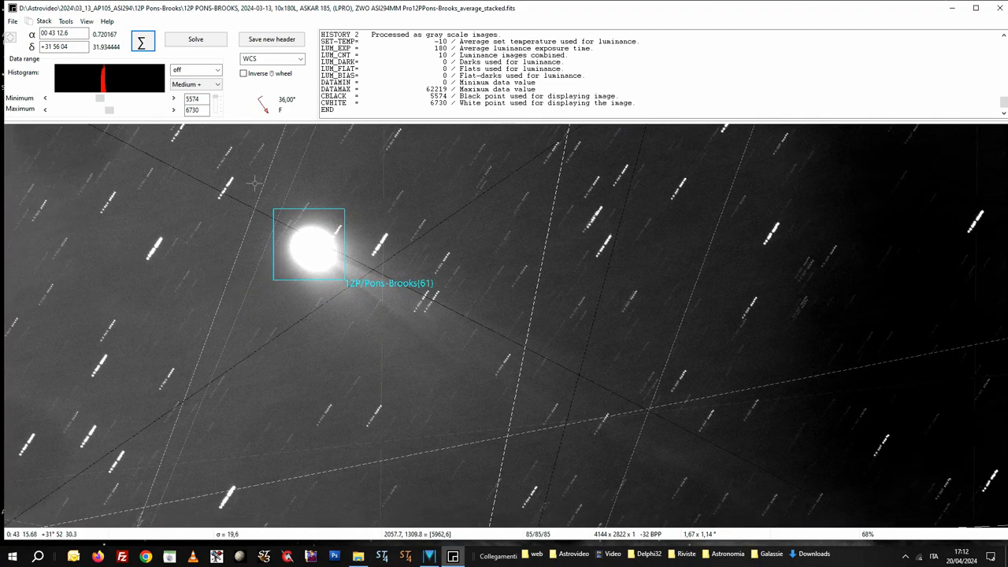
Step: Set the image display stretch to 2 and inspect the star trails, comet nucleus and tail around the 12P/Pons-Brooks marker
left_click(211, 70)
left_click(201, 98)
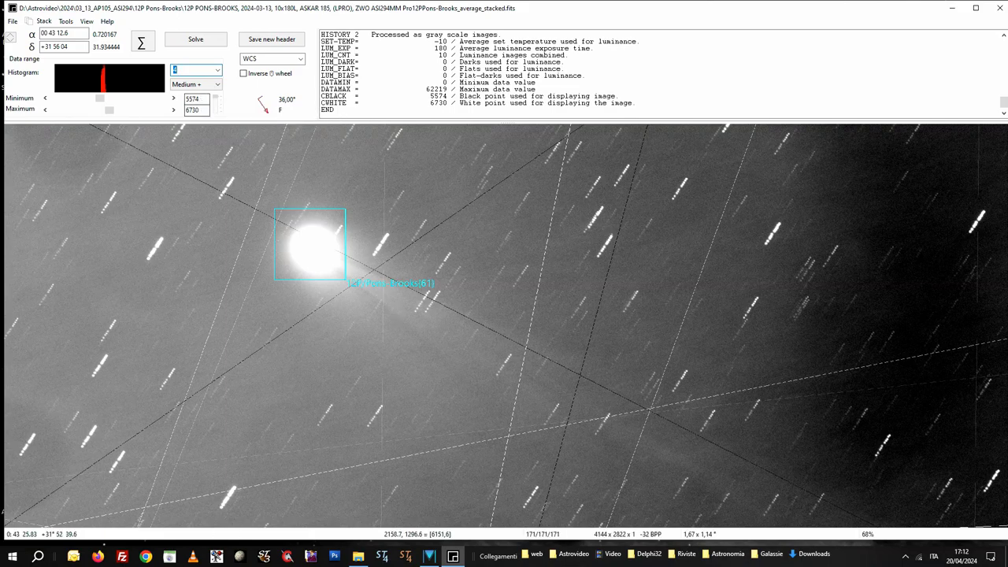
left_click(217, 70)
left_click(207, 90)
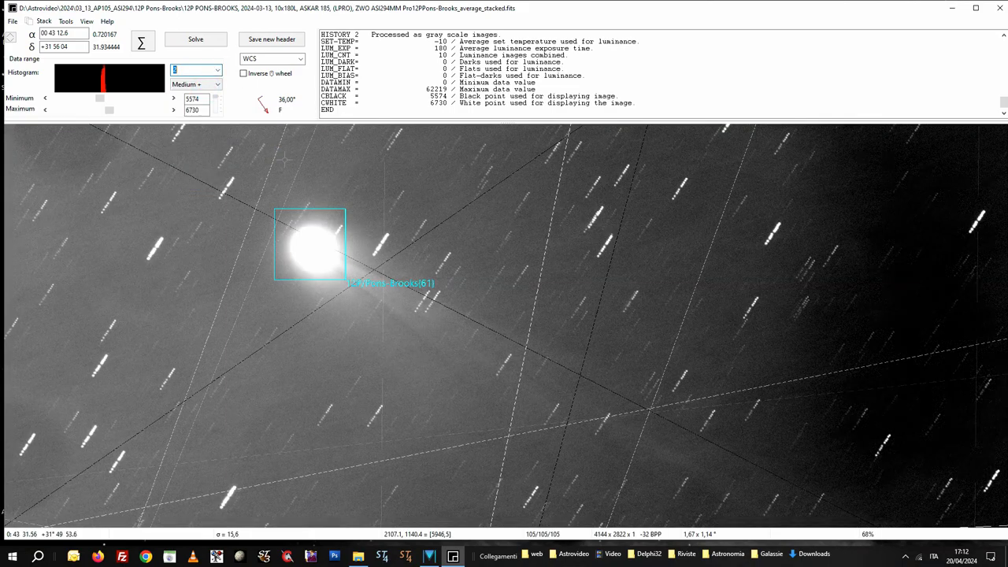
scroll(529, 304, "down", 3)
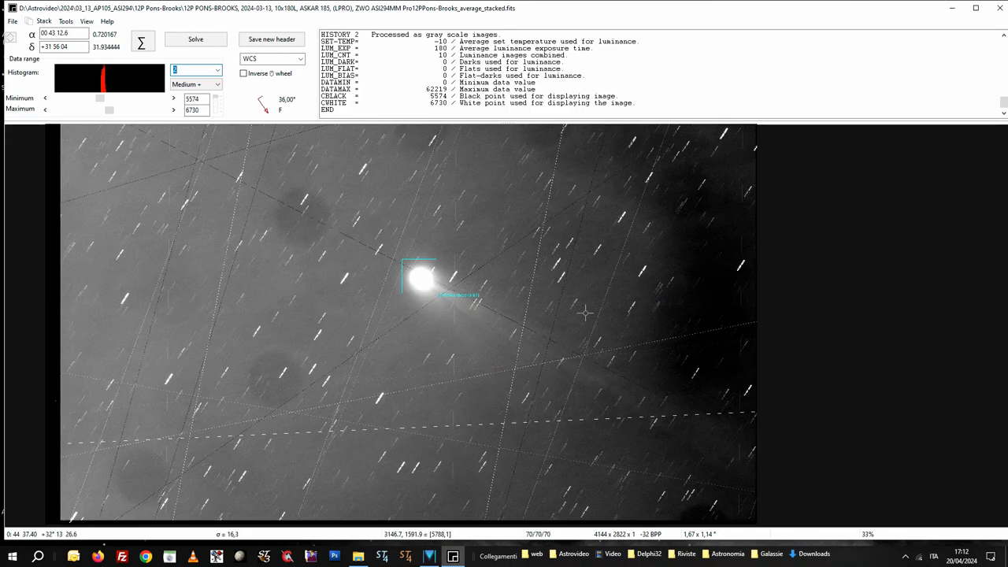
scroll(320, 265, "up", 2)
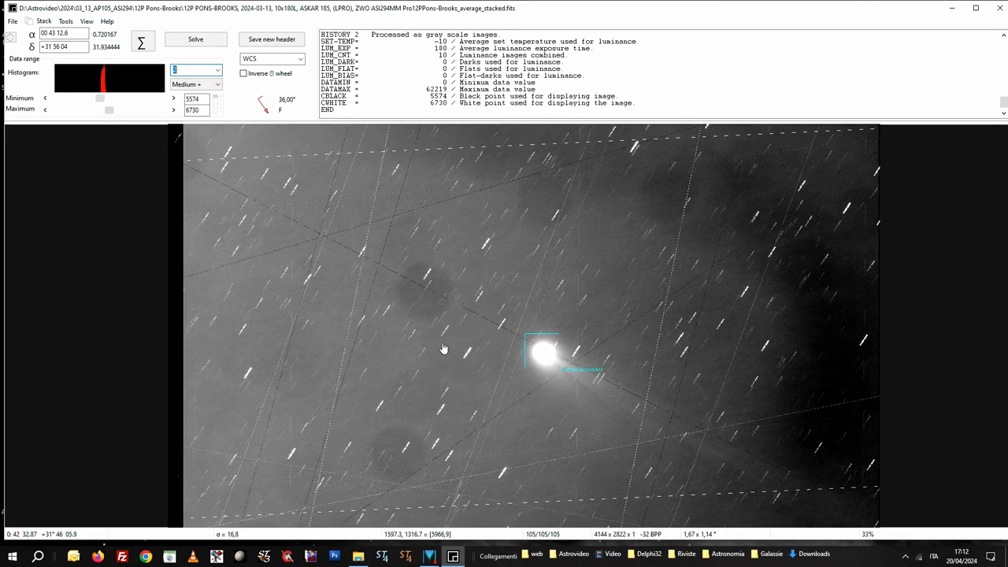
scroll(315, 256, "up", 2)
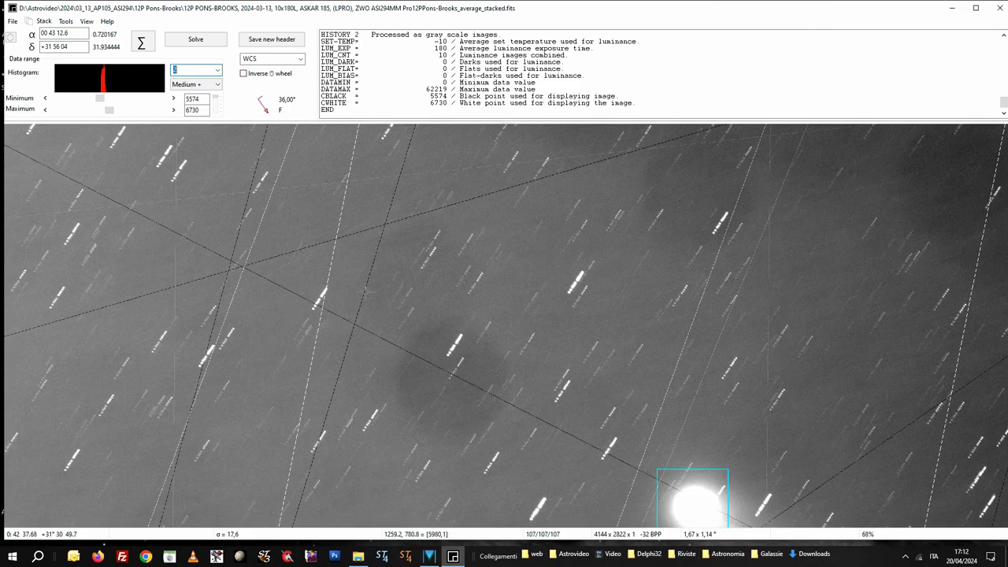
scroll(428, 281, "up", 3)
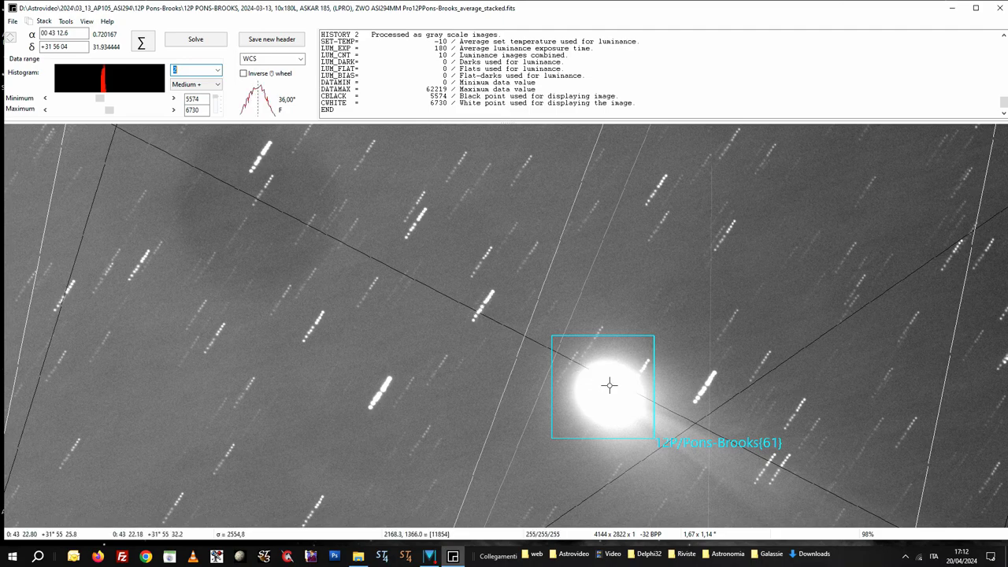
left_click_drag(561, 398, 339, 258)
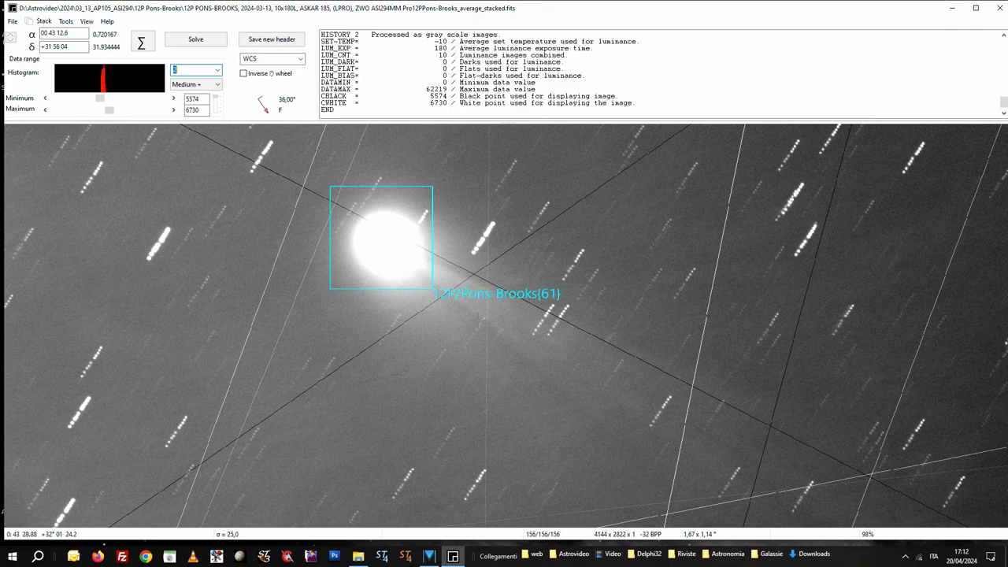
left_click_drag(565, 392, 535, 352)
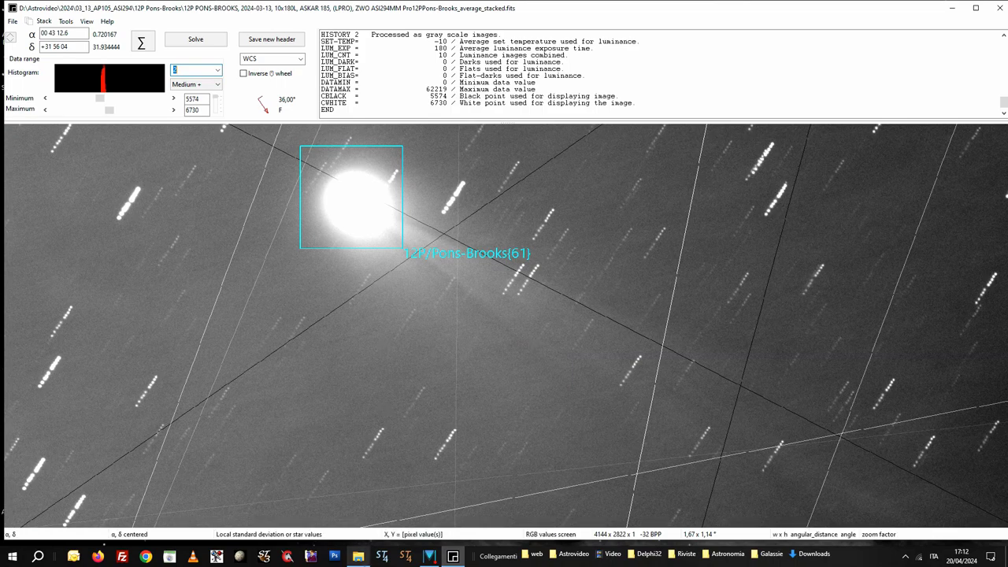
Step: Switch to File Explorer and locate the average_stacked FITS file in the 12P Pons-Brooks folder
left_click(360, 558)
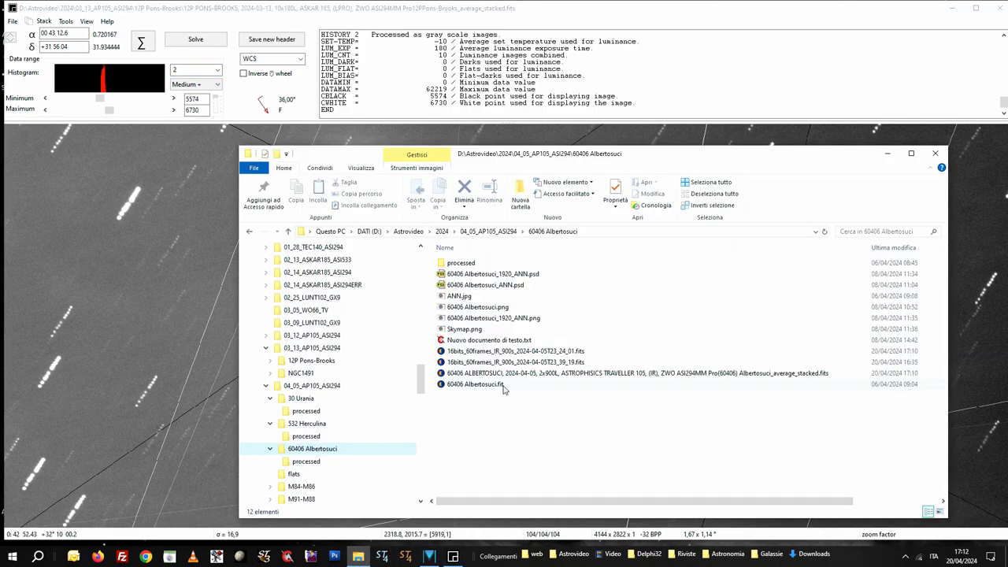
left_click(324, 363)
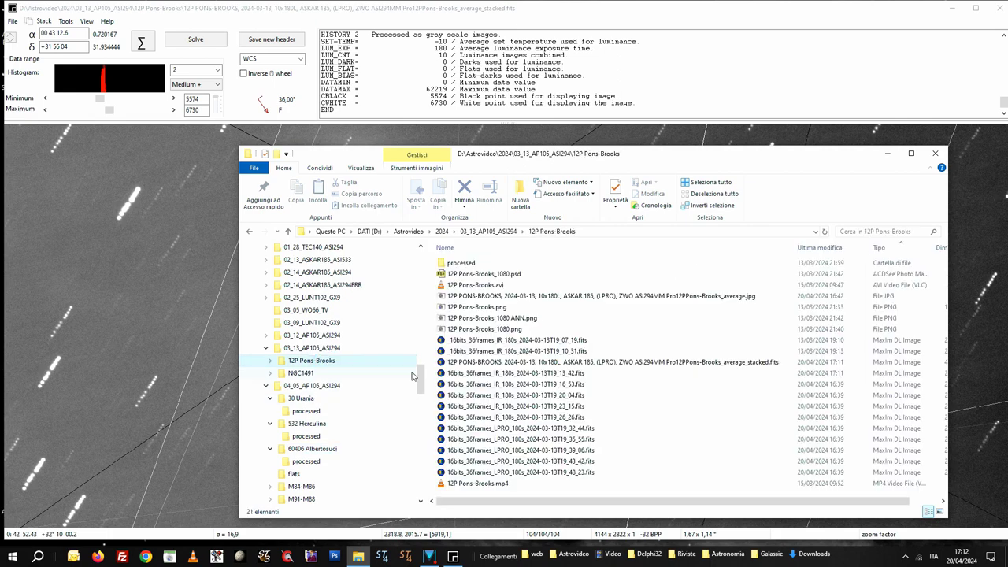
left_click(536, 363)
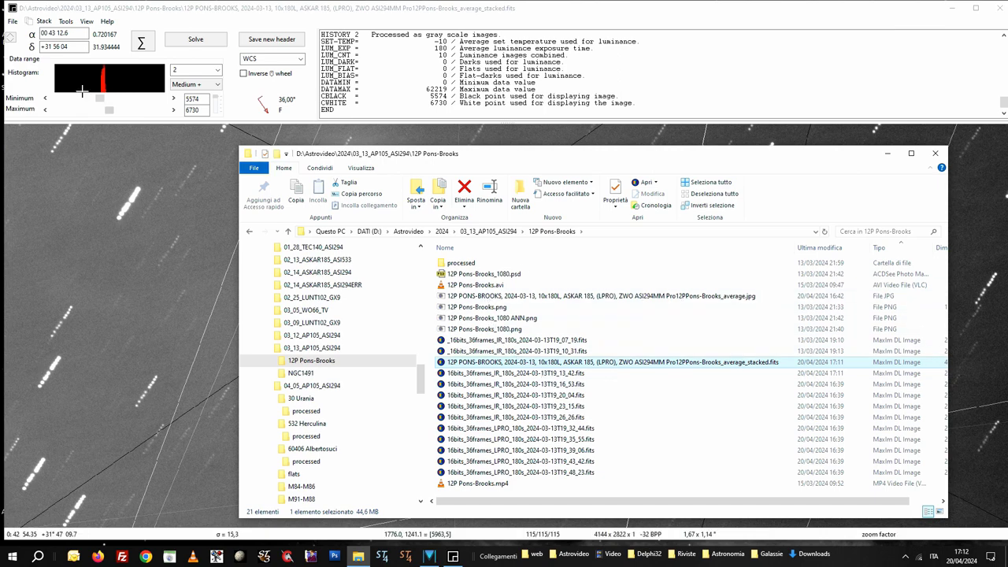
Step: Prepare to save the stacked image as a JPG with 100% compression quality, and cancel the save
left_click(13, 21)
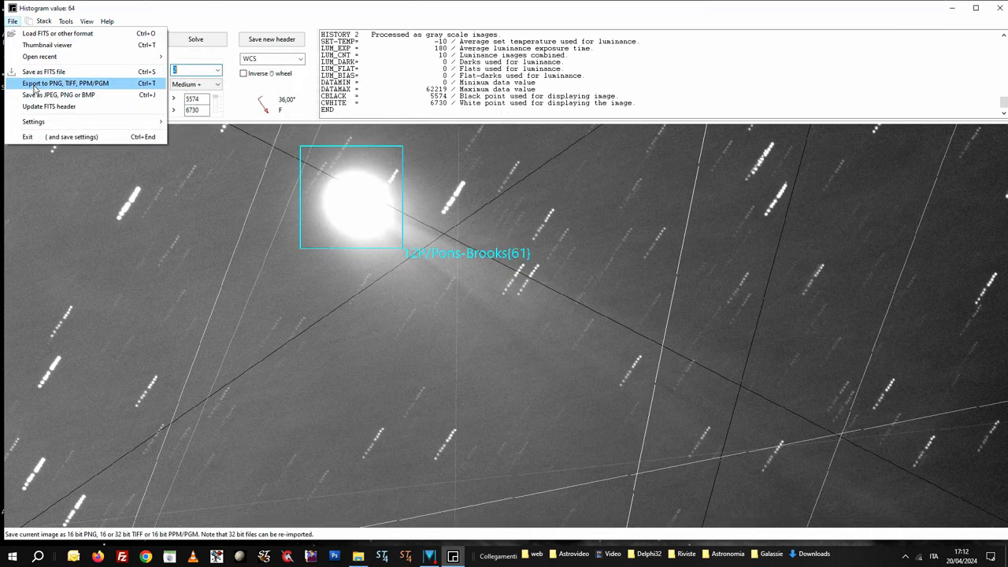
left_click(59, 95)
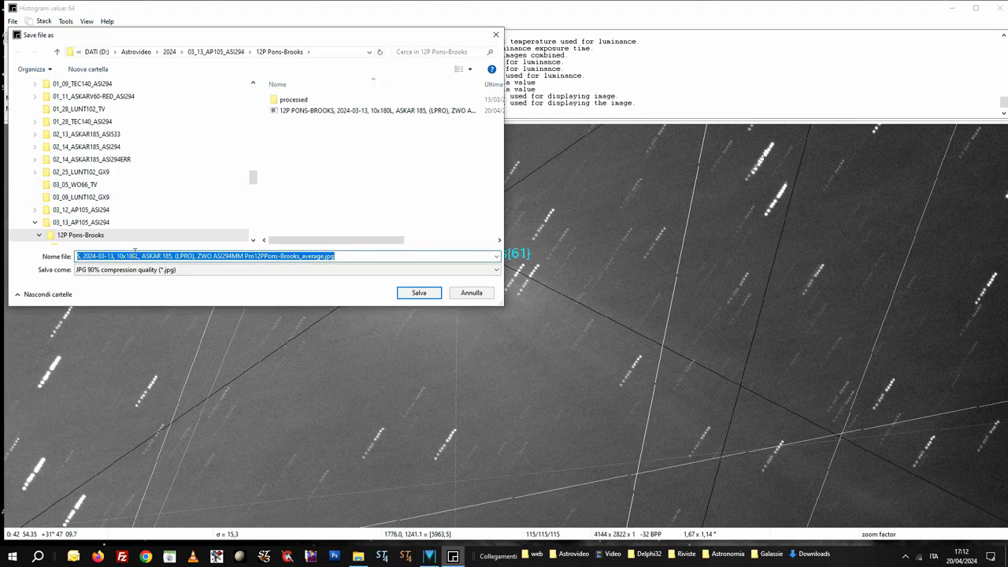
left_click(137, 270)
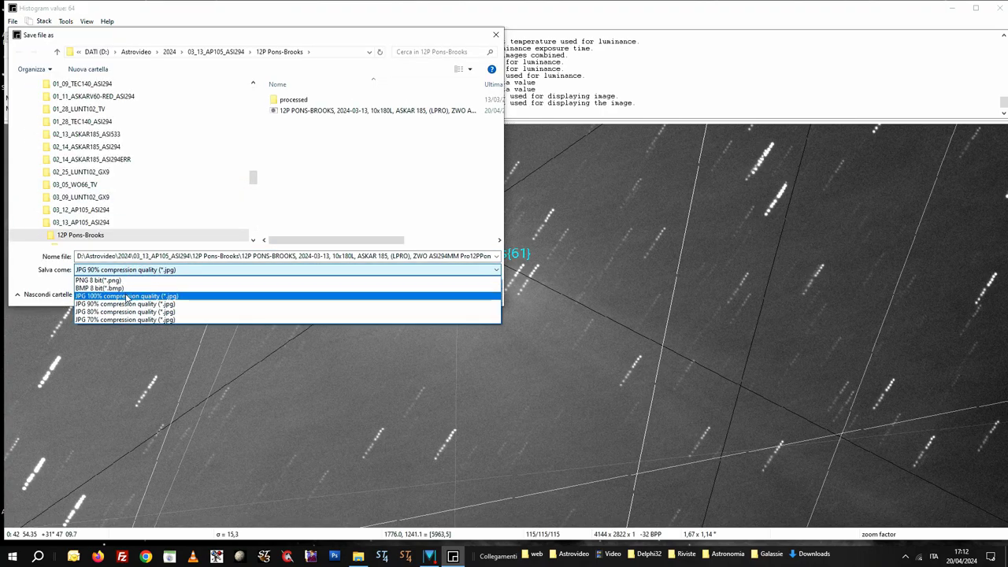
left_click(126, 296)
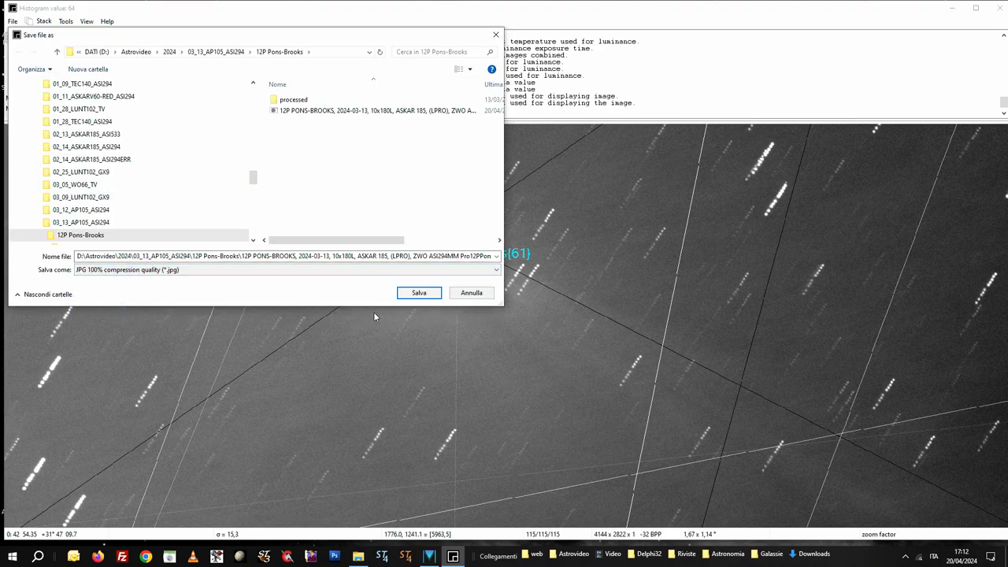
left_click(471, 293)
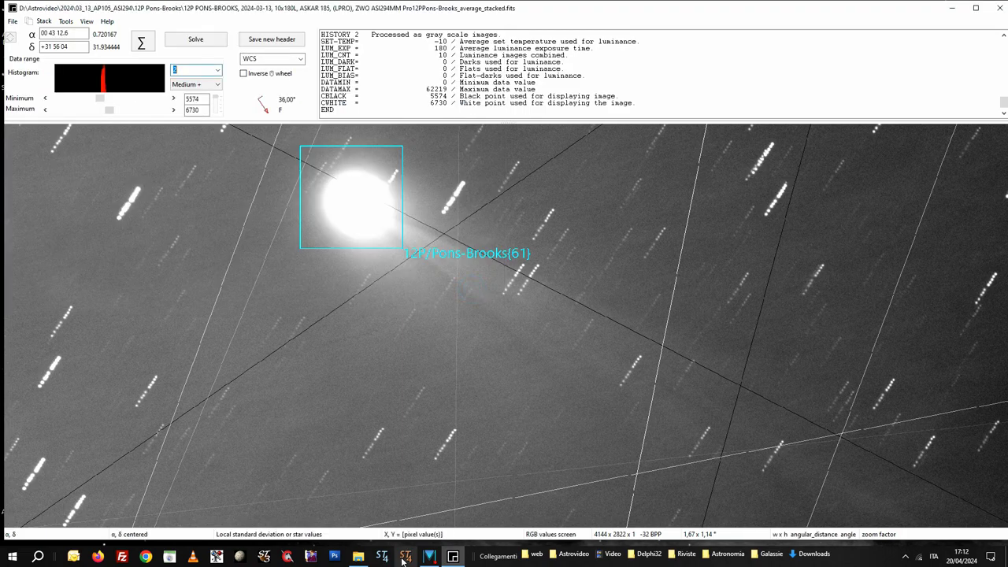
Step: Return to File Explorer and open the existing 12P PONS-BROOKS average JPG for viewing
mouse_move(359, 556)
left_click(360, 504)
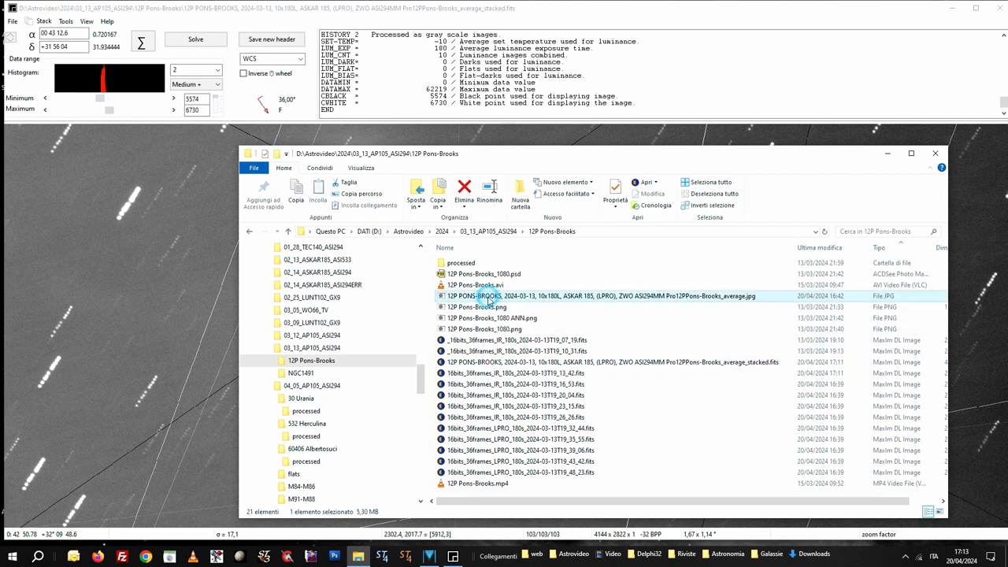
double_click(489, 297)
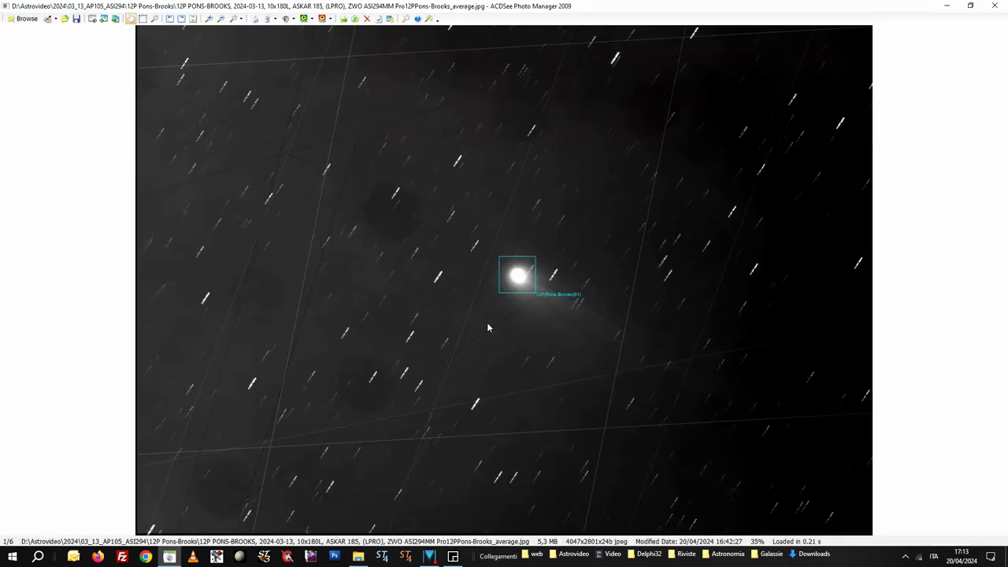